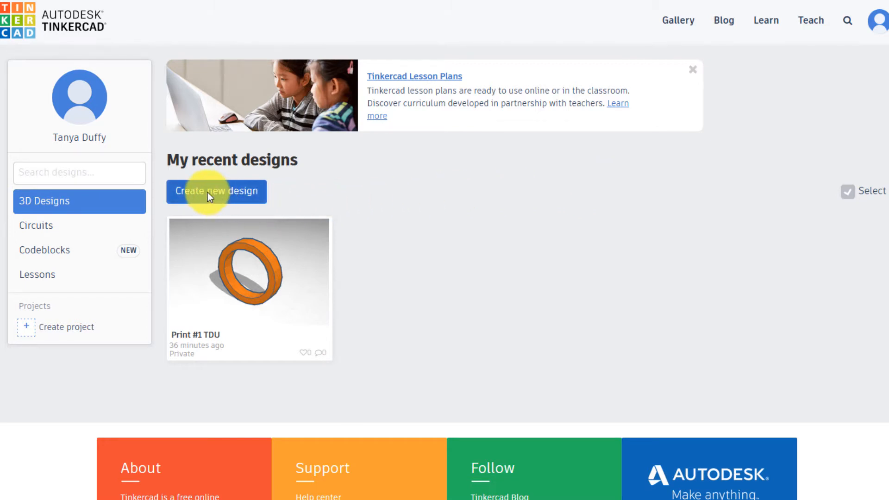
# Step: Create a new 3D design and place a solid box in the middle of the workplane
pyautogui.click(251, 193)
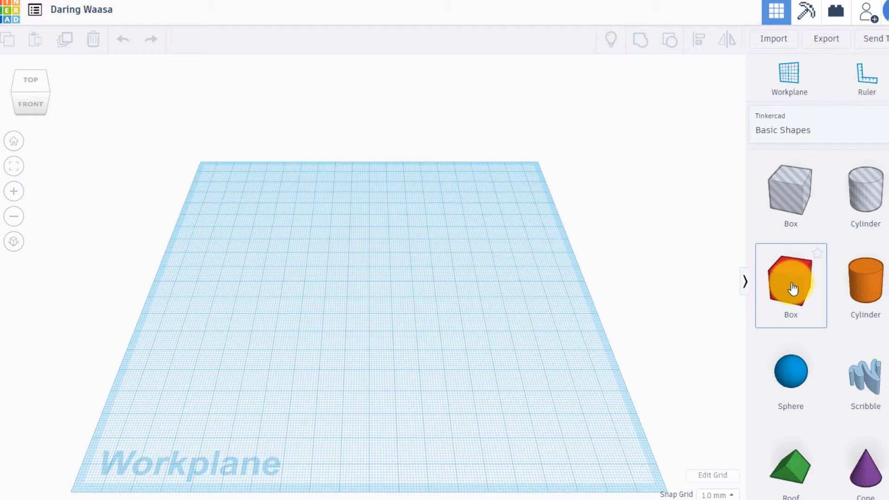
pyautogui.moveTo(793, 288); pyautogui.dragTo(369, 297)
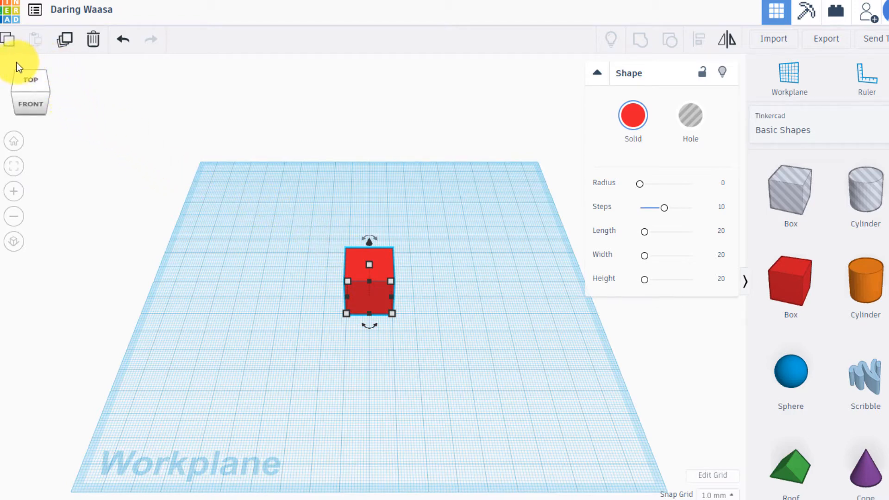
pyautogui.click(31, 103)
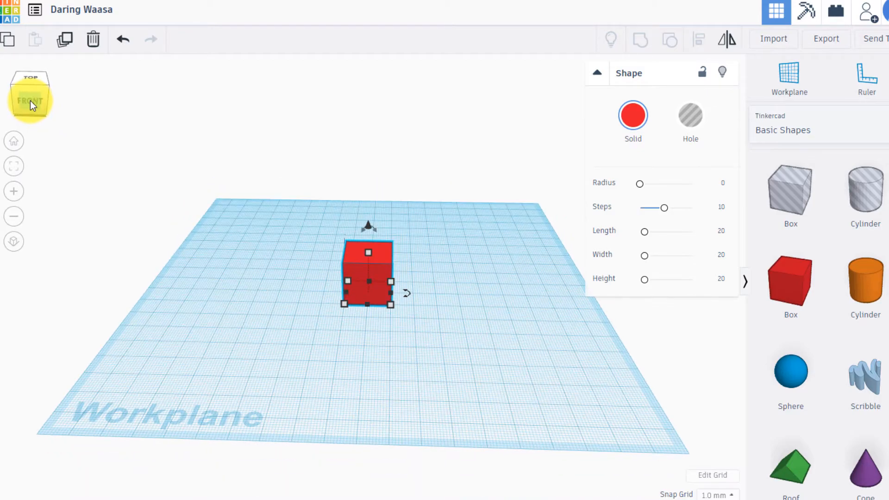
pyautogui.moveTo(33, 95)
pyautogui.mouseDown()
pyautogui.moveTo(45, 106)
pyautogui.moveTo(26, 100)
pyautogui.mouseUp()
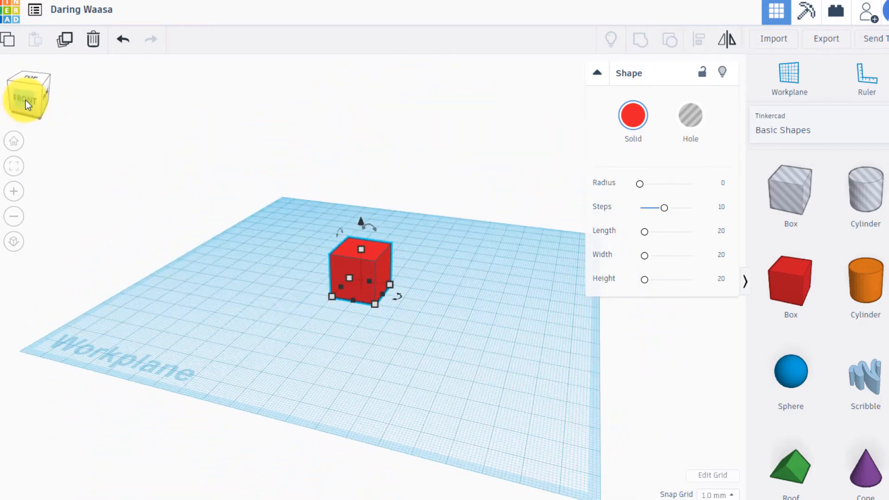
pyautogui.click(33, 77)
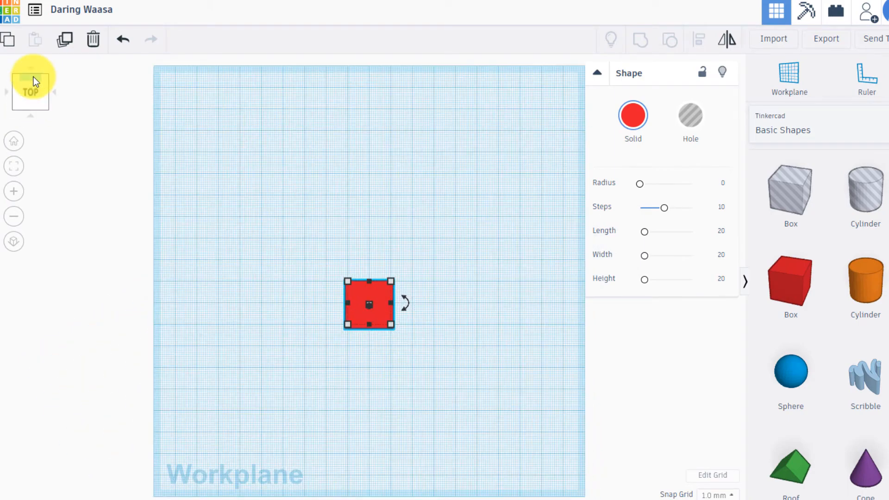
pyautogui.click(55, 93)
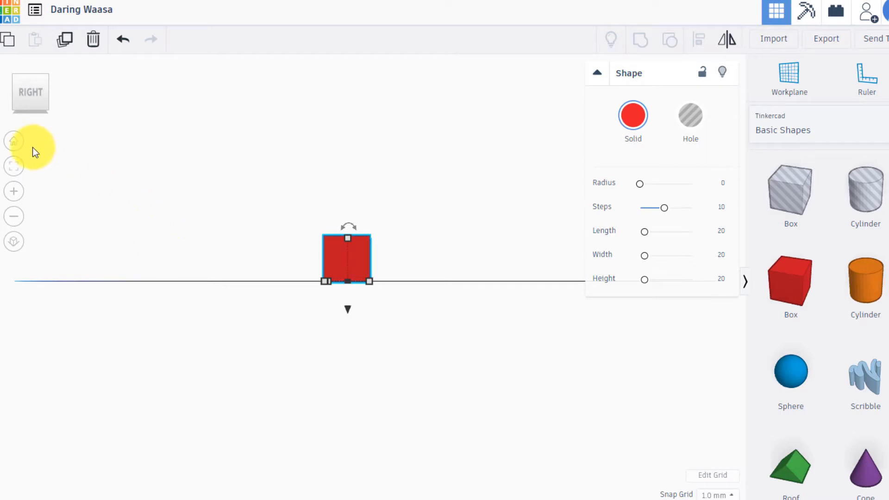
pyautogui.click(14, 144)
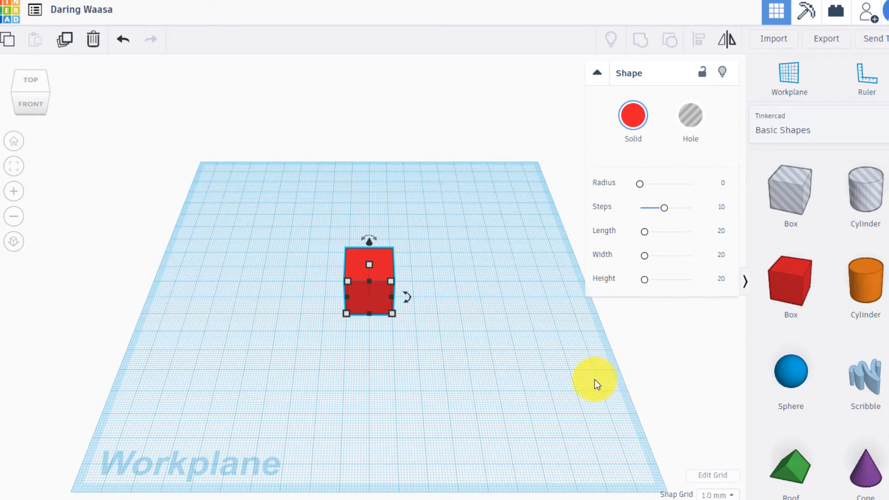
pyautogui.click(490, 364)
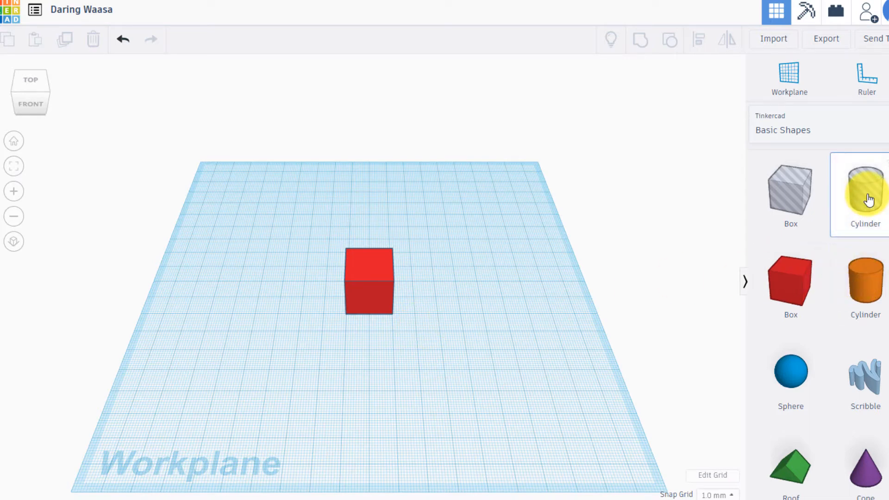
# Step: Add a cylinder hole and move it so that it overlaps the right side of the red box
pyautogui.moveTo(868, 200); pyautogui.dragTo(672, 218)
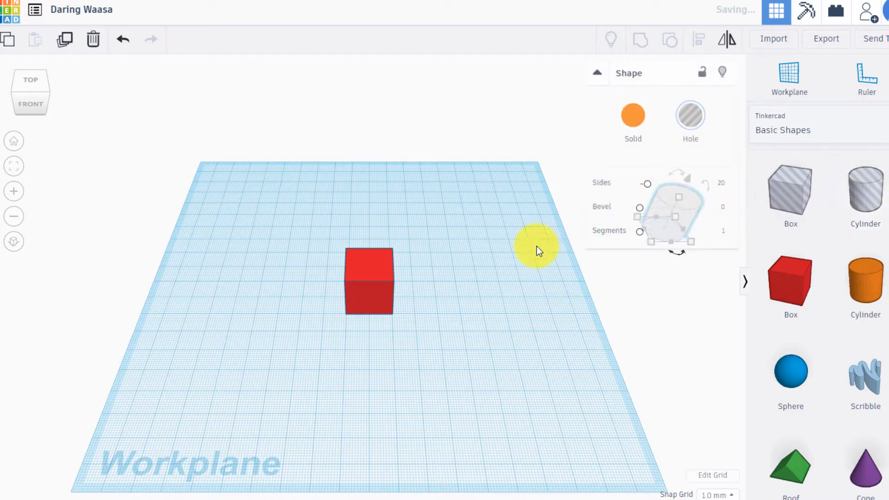
pyautogui.click(699, 271)
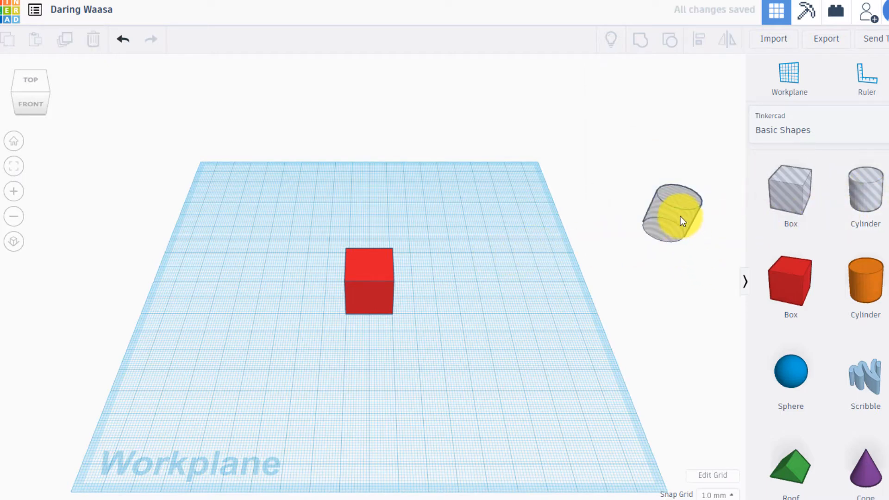
pyautogui.click(680, 220)
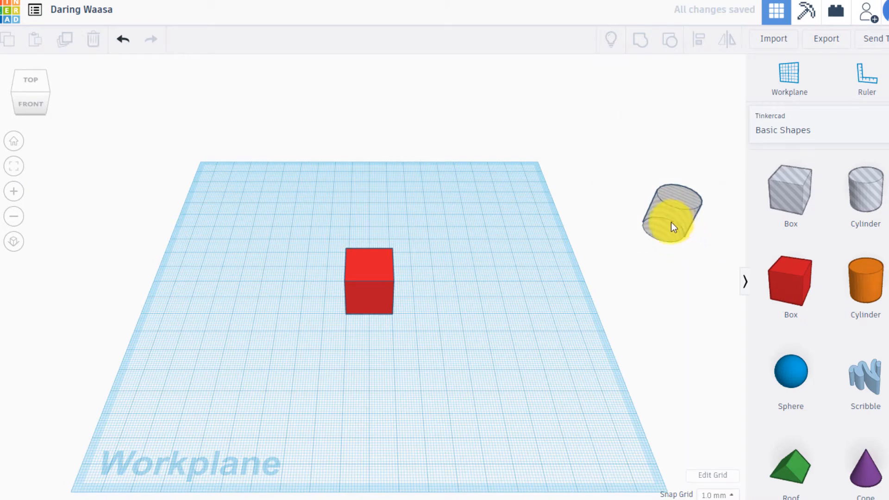
pyautogui.moveTo(674, 224); pyautogui.dragTo(393, 290)
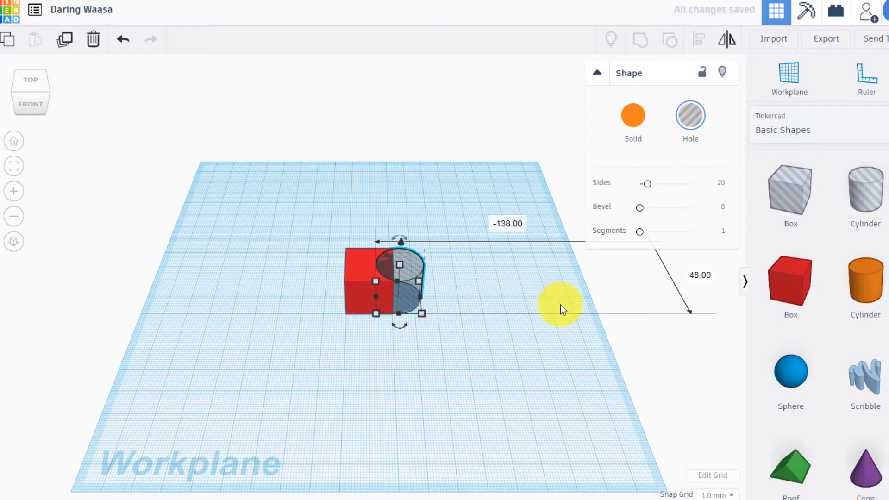
# Step: Nudge the cylinder hole 2 mm further into the box, keeping it level with the box's front and back faces
pyautogui.click(29, 82)
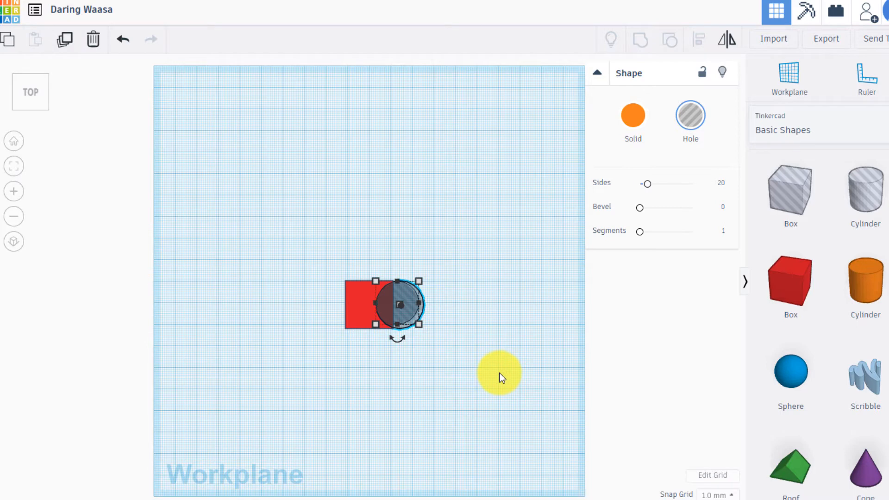
pyautogui.press('Left')
pyautogui.press('Left')
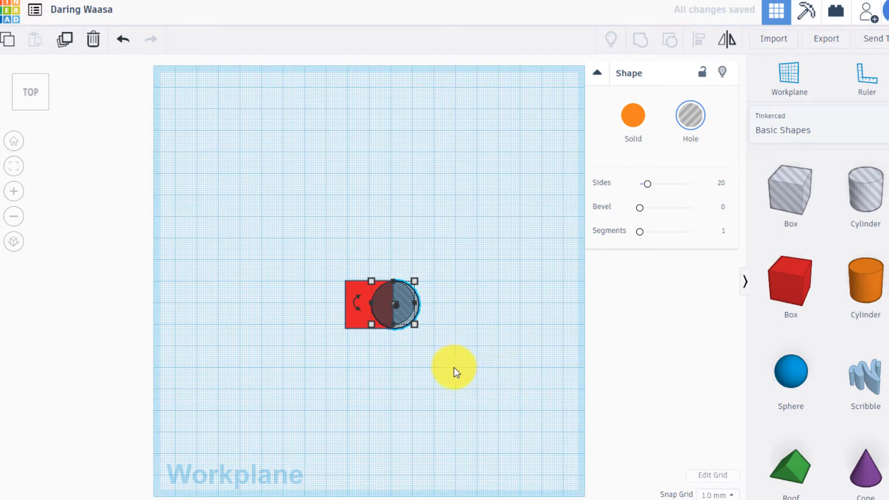
pyautogui.press('Down')
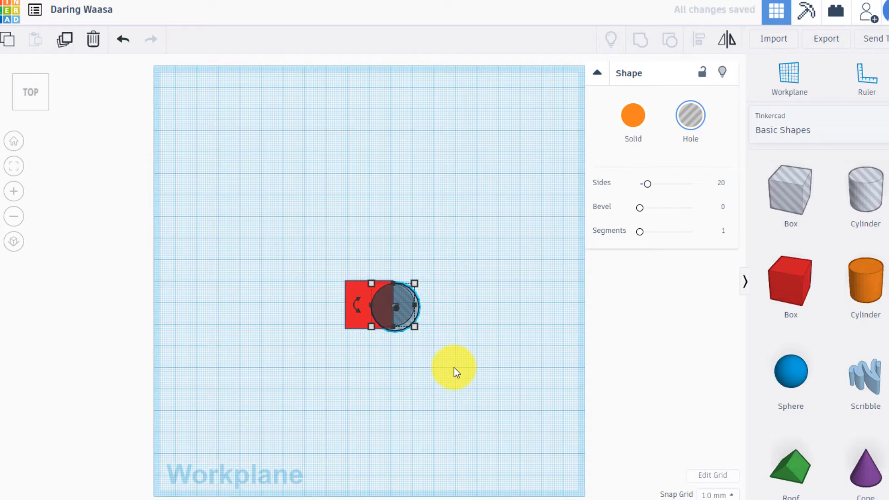
pyautogui.press('Up')
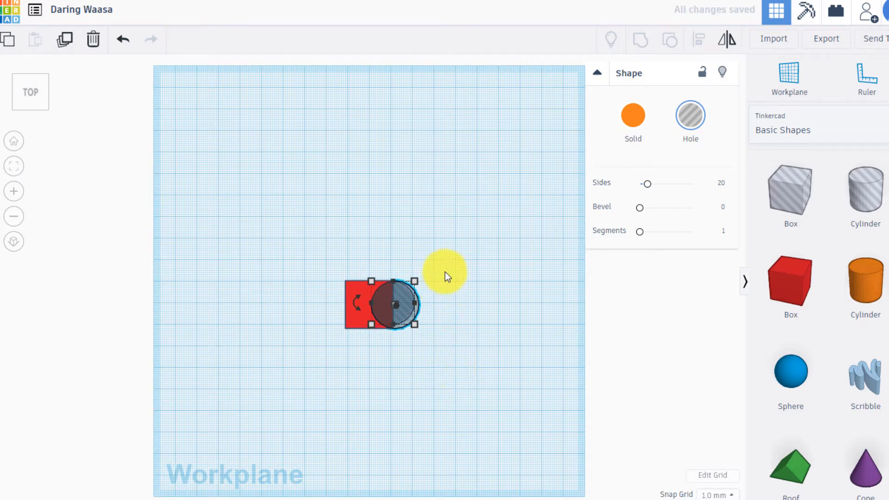
# Step: Select the box and the cylinder hole together and group them to cut a rounded notch in the box's side
pyautogui.click(474, 231)
pyautogui.moveTo(476, 227); pyautogui.dragTo(373, 359)
pyautogui.click(476, 249)
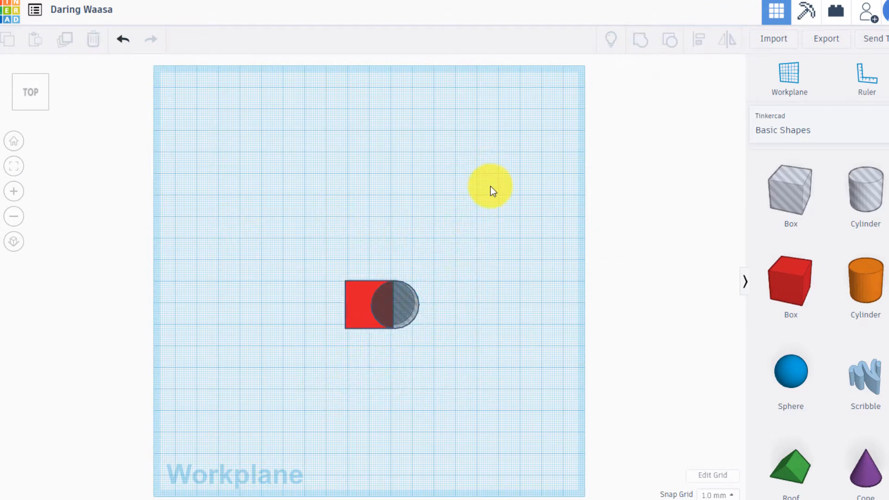
pyautogui.moveTo(491, 187); pyautogui.dragTo(307, 418)
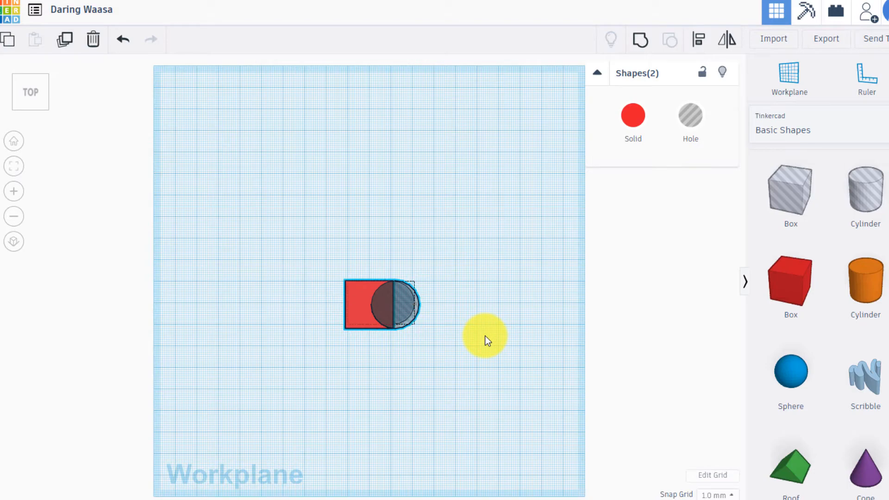
pyautogui.moveTo(485, 335); pyautogui.dragTo(486, 273, button='right')
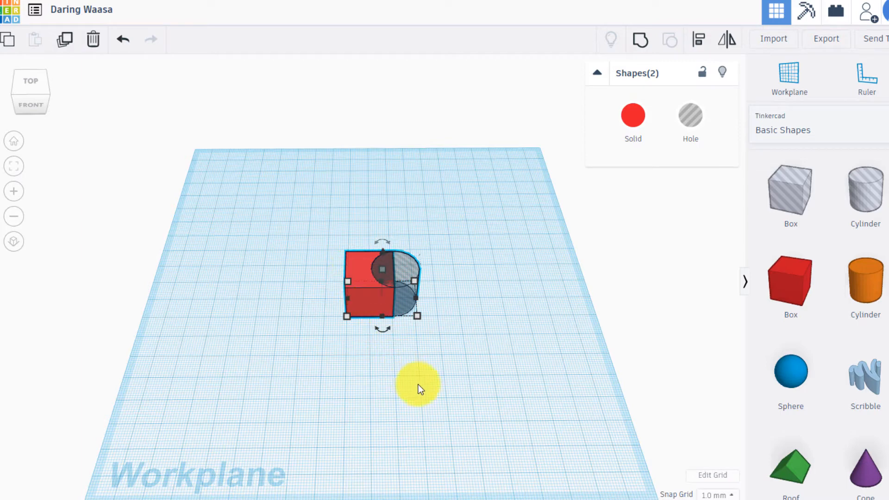
pyautogui.click(466, 211)
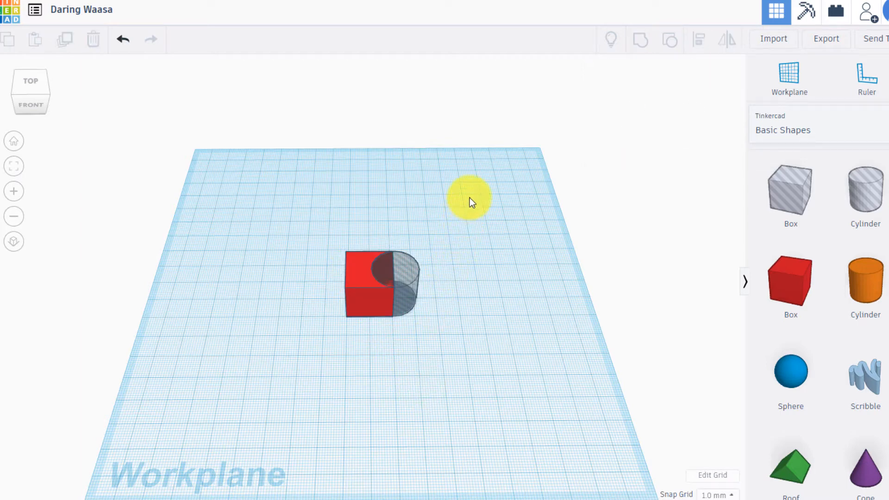
pyautogui.moveTo(470, 198); pyautogui.dragTo(310, 400)
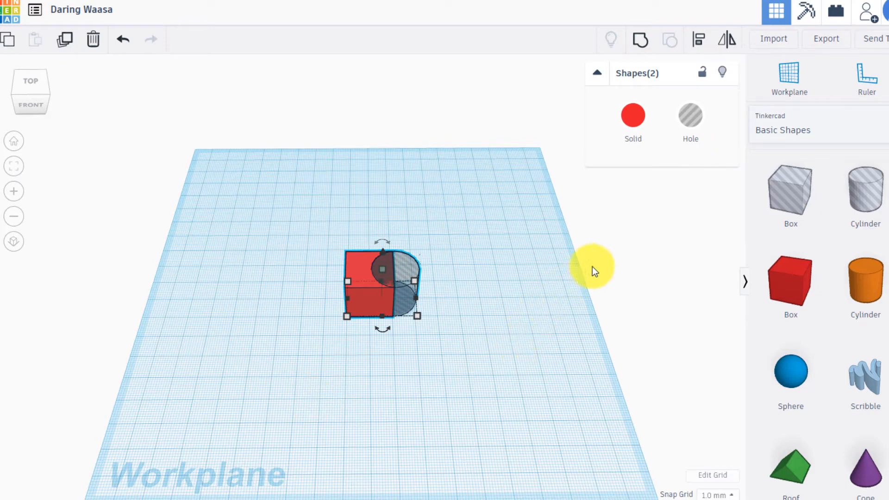
pyautogui.click(643, 45)
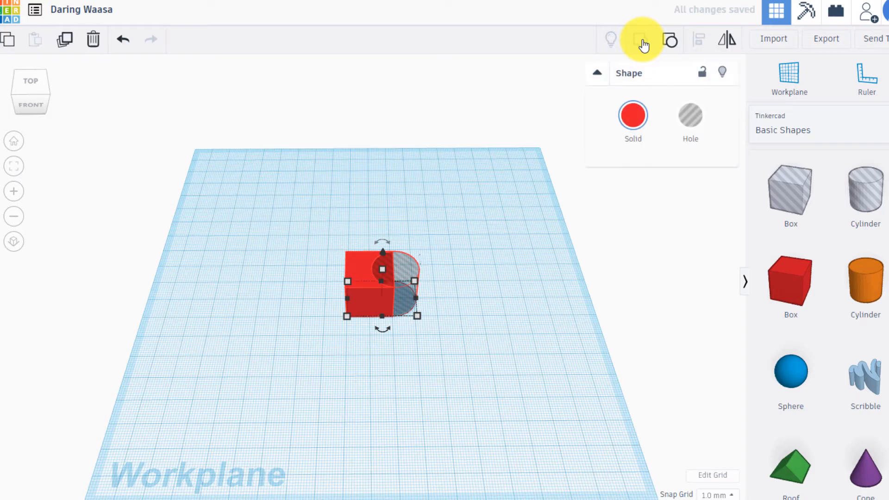
# Step: Undo the grouping of the box and the cylinder hole
pyautogui.click(508, 293)
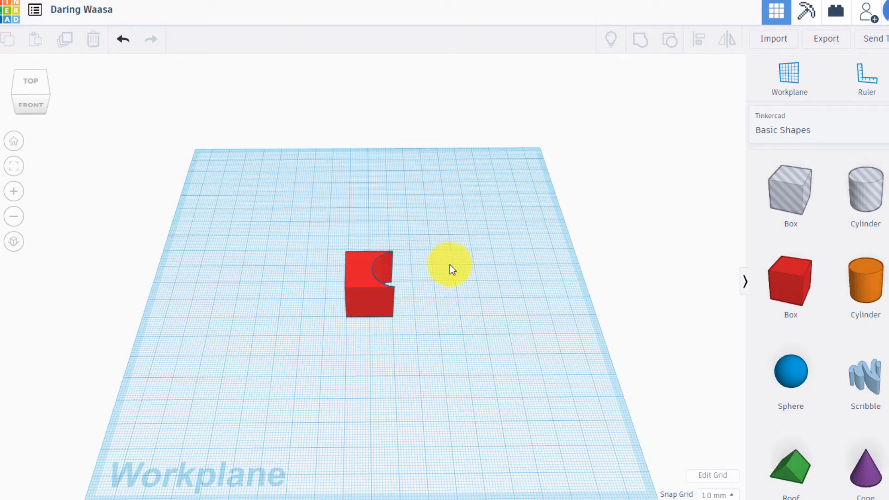
pyautogui.click(34, 81)
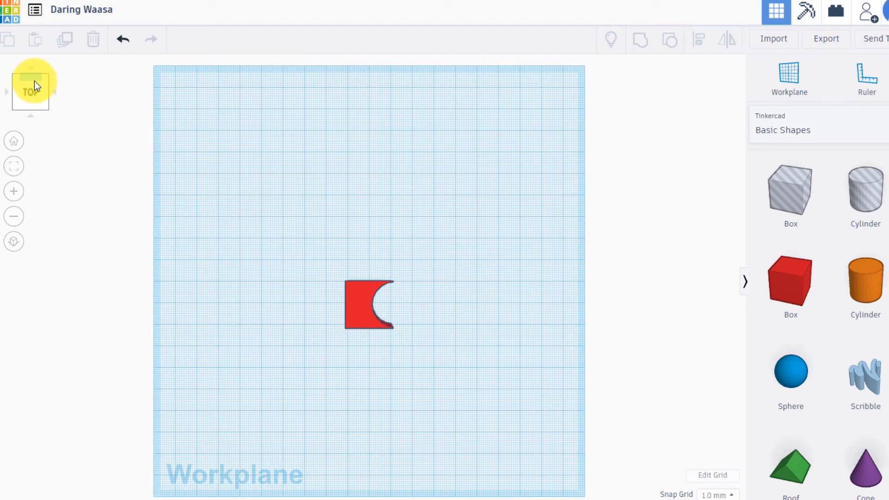
pyautogui.click(125, 42)
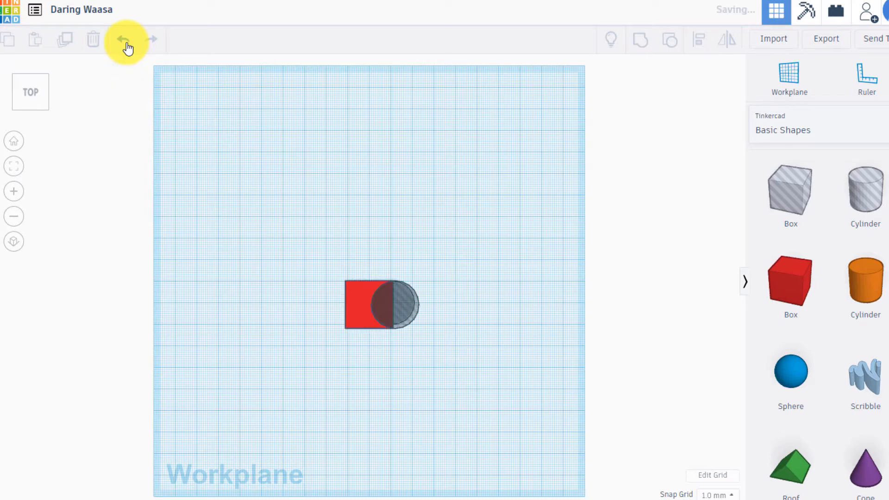
# Step: Change the cylinder from a hole to a solid and colour it green
pyautogui.click(394, 303)
pyautogui.click(690, 116)
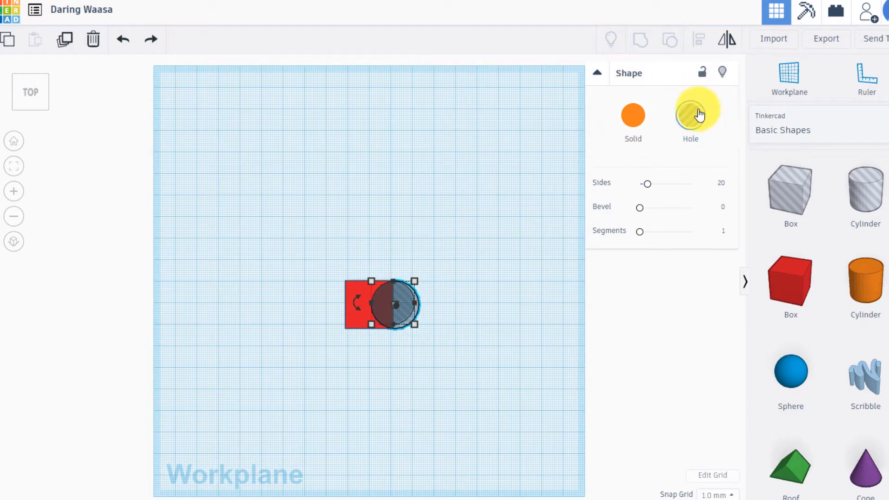
pyautogui.click(629, 116)
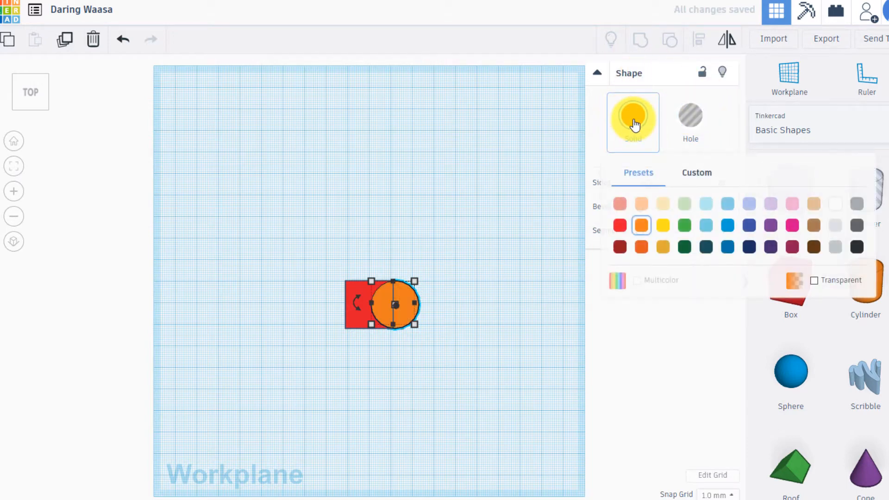
pyautogui.click(685, 225)
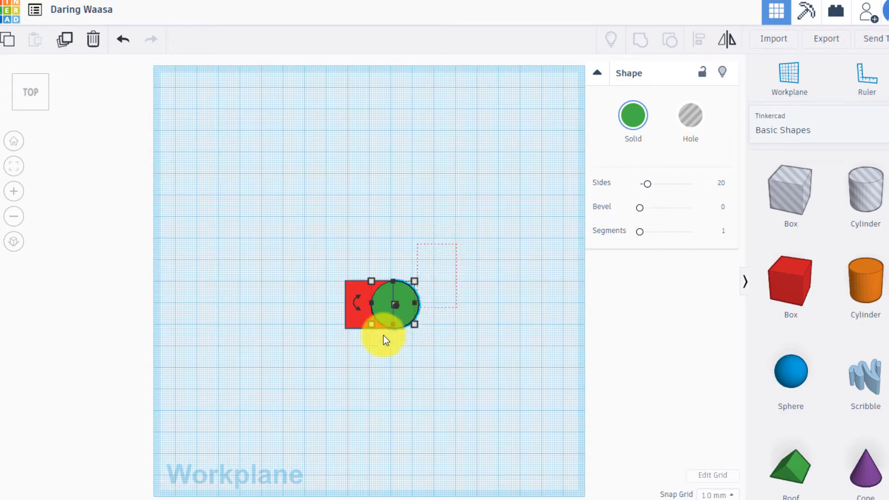
# Step: Select the red box and the green cylinder together and group them into one solid with a rounded end
pyautogui.moveTo(384, 335); pyautogui.dragTo(315, 369)
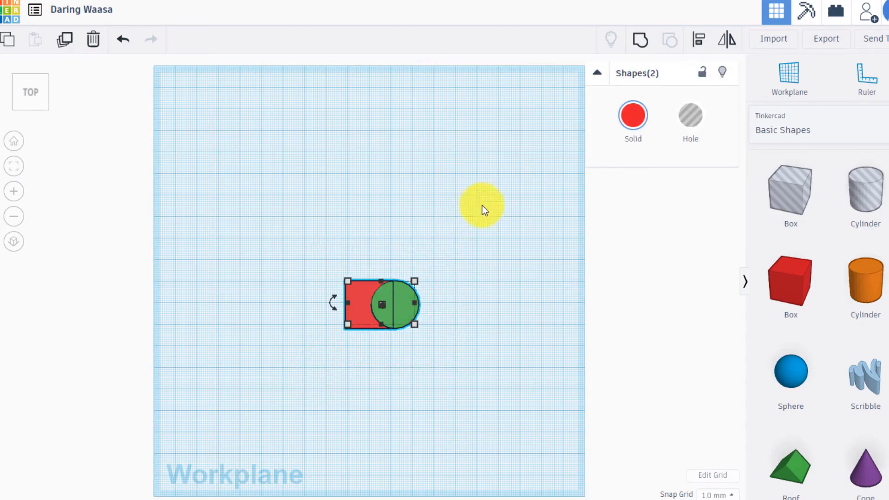
pyautogui.click(501, 185)
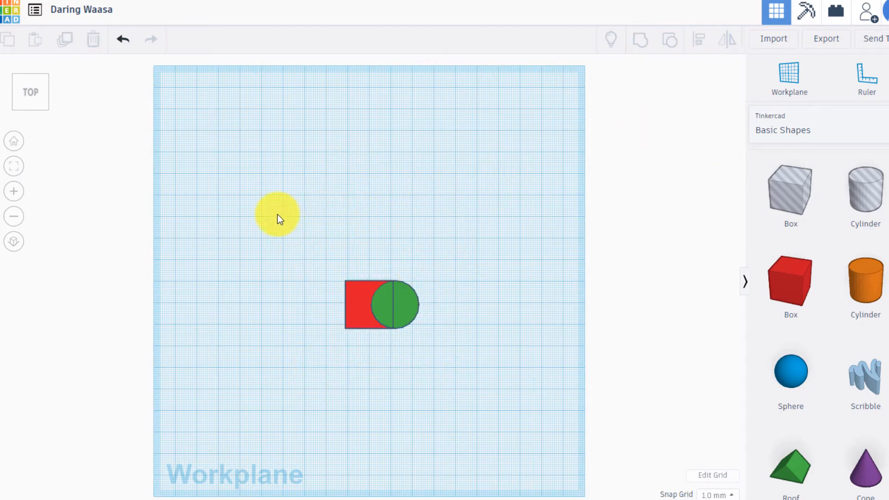
pyautogui.moveTo(277, 215); pyautogui.dragTo(456, 406)
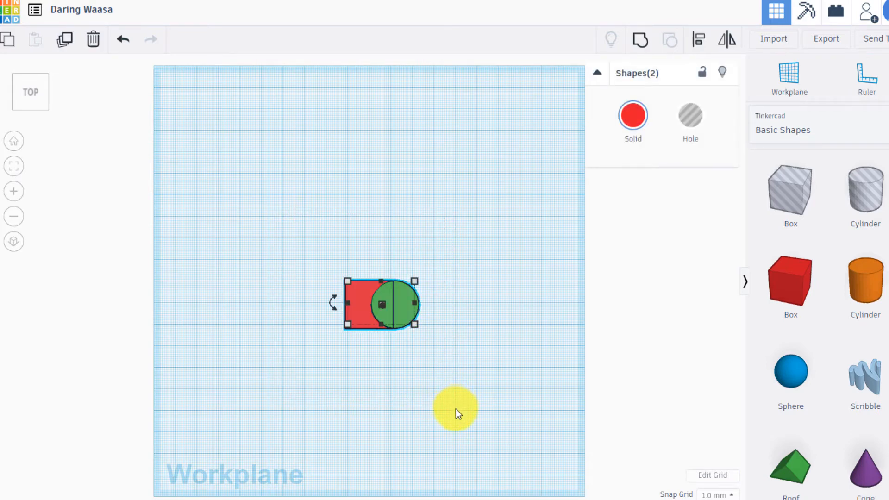
pyautogui.click(641, 41)
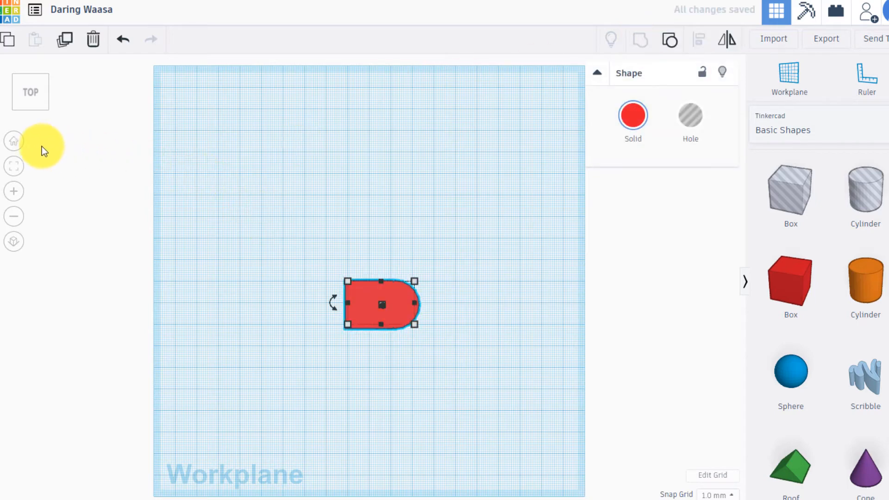
pyautogui.click(15, 143)
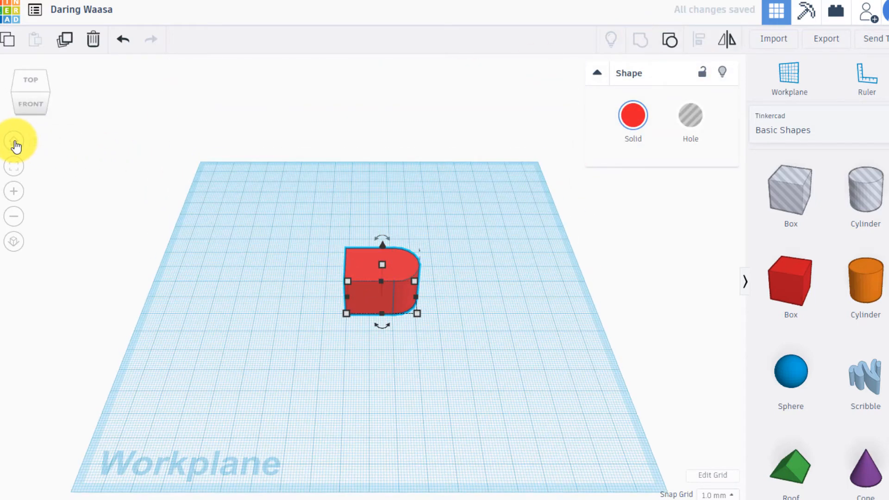
pyautogui.click(408, 393)
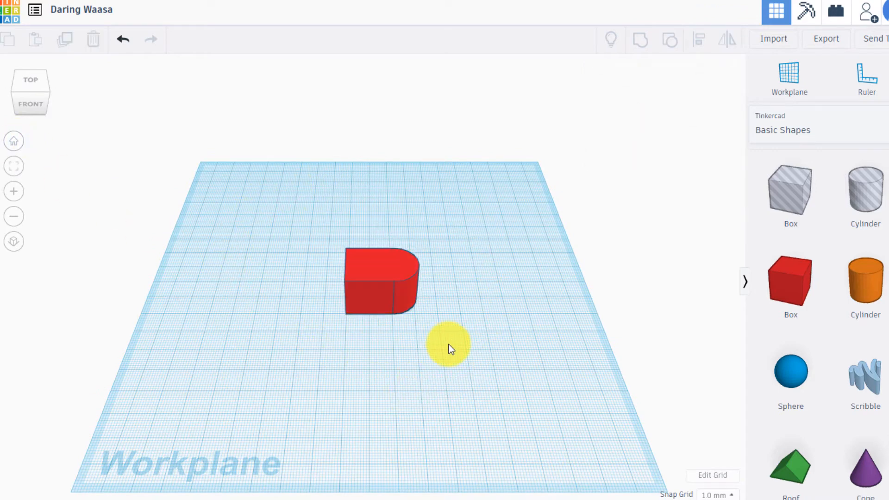
pyautogui.moveTo(449, 345); pyautogui.dragTo(488, 321, button='right')
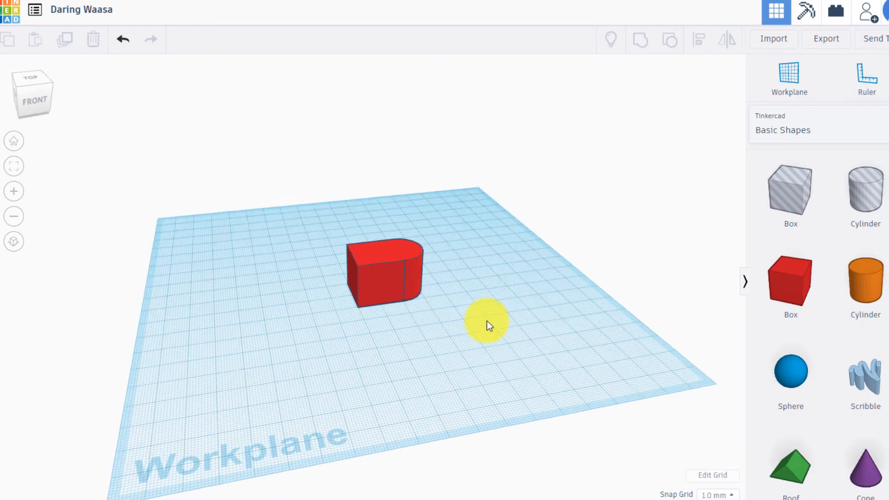
# Step: Set the grouped red solid's length to 41 mm and its height to 10 mm
pyautogui.click(385, 280)
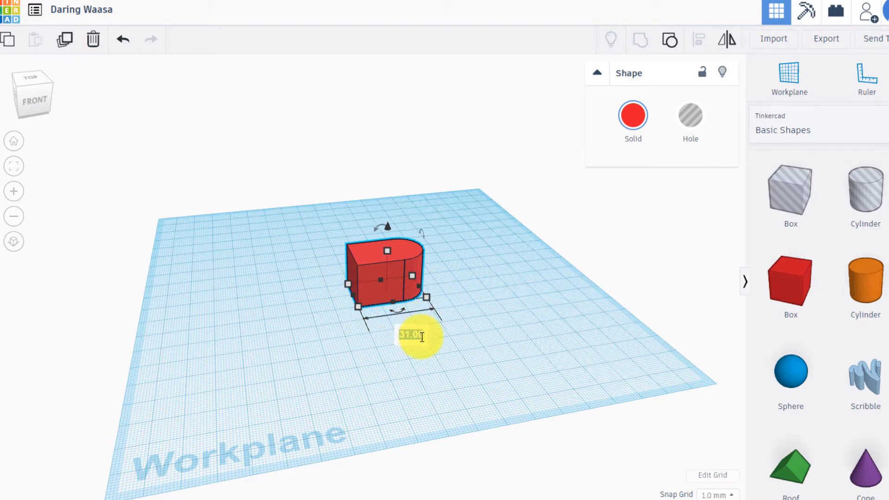
pyautogui.write('41')
pyautogui.press('Return')
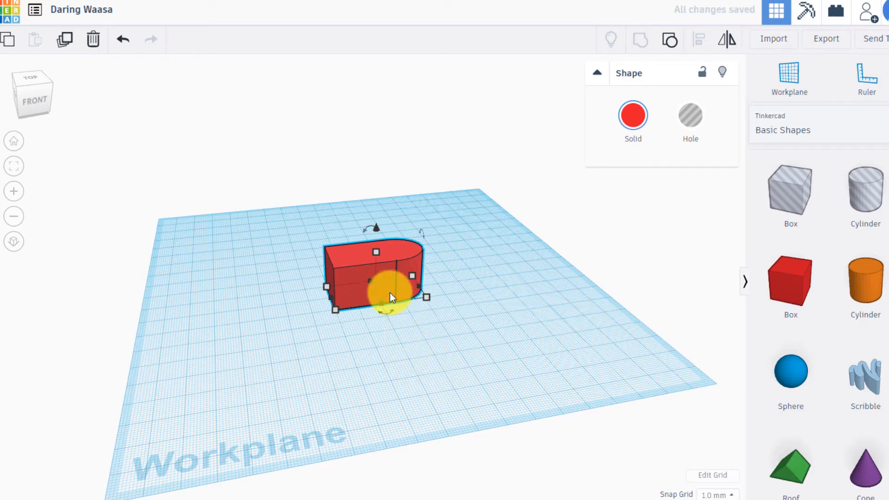
pyautogui.click(508, 293)
pyautogui.click(384, 262)
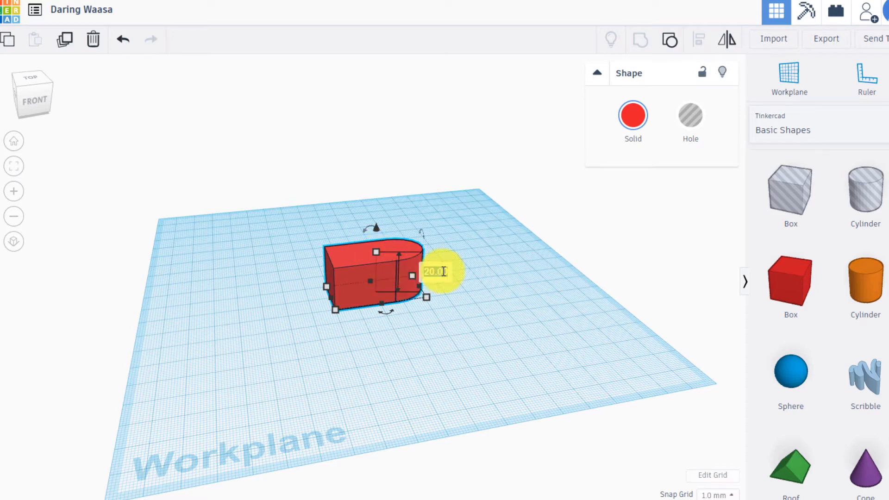
pyautogui.write('10')
pyautogui.press('Return')
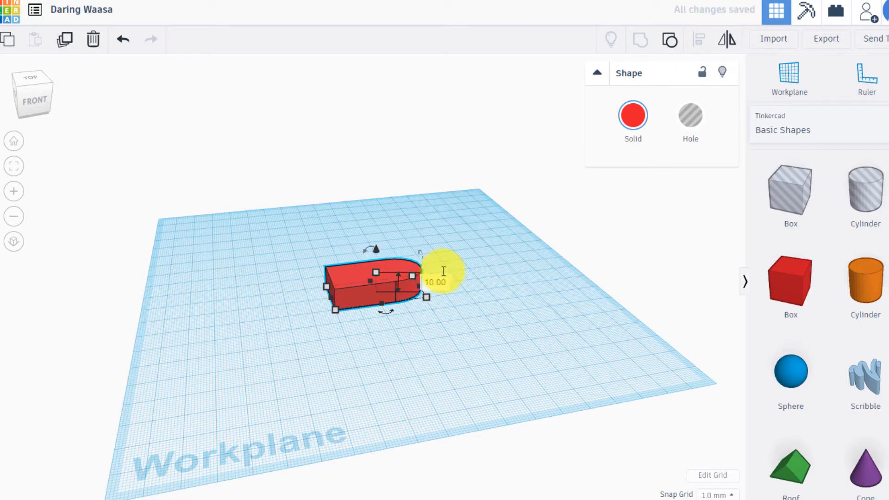
pyautogui.click(520, 285)
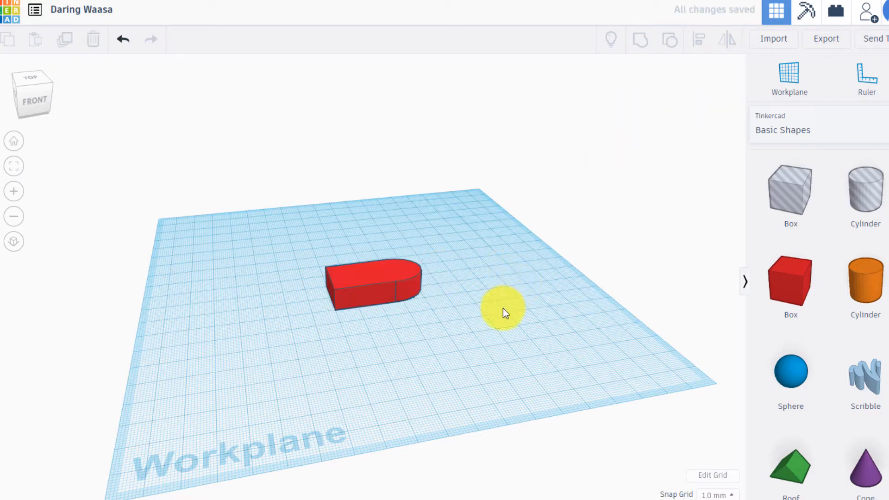
# Step: Place a yellow five-pointed star from the basic shapes over the red solid
pyautogui.moveTo(461, 246); pyautogui.dragTo(432, 301, button='right')
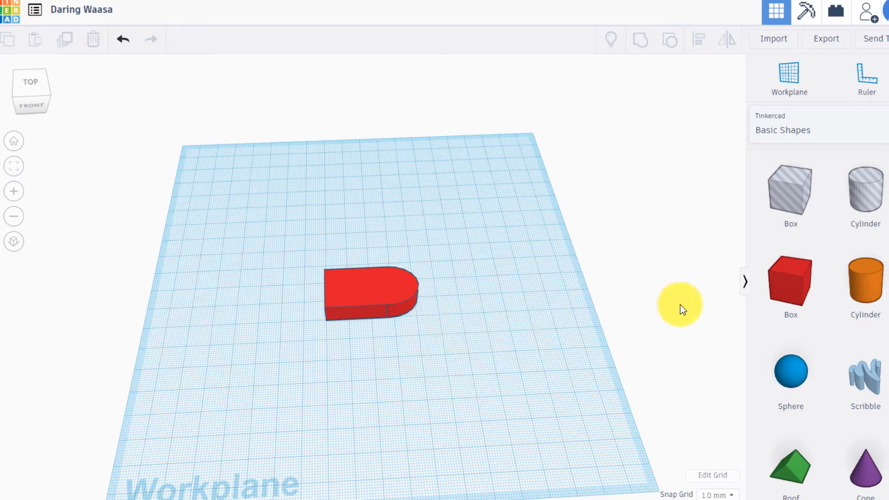
pyautogui.scroll(-8, 887, 200)
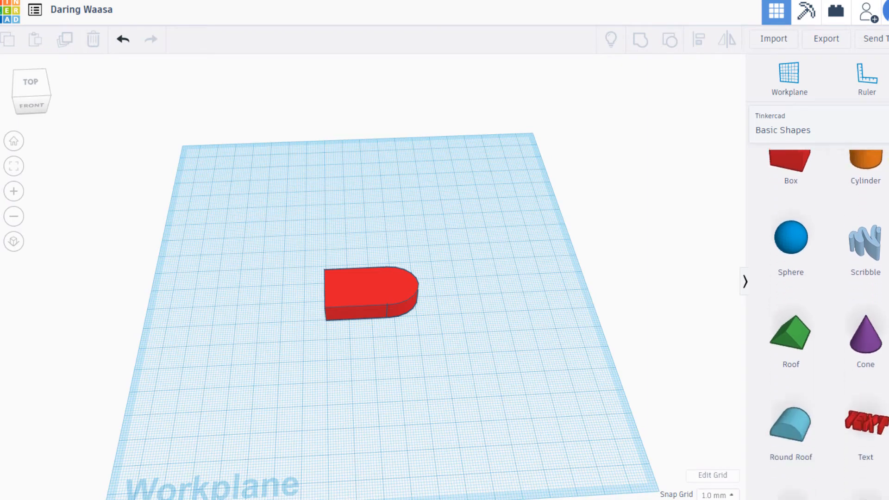
pyautogui.scroll(-7, 827, 324)
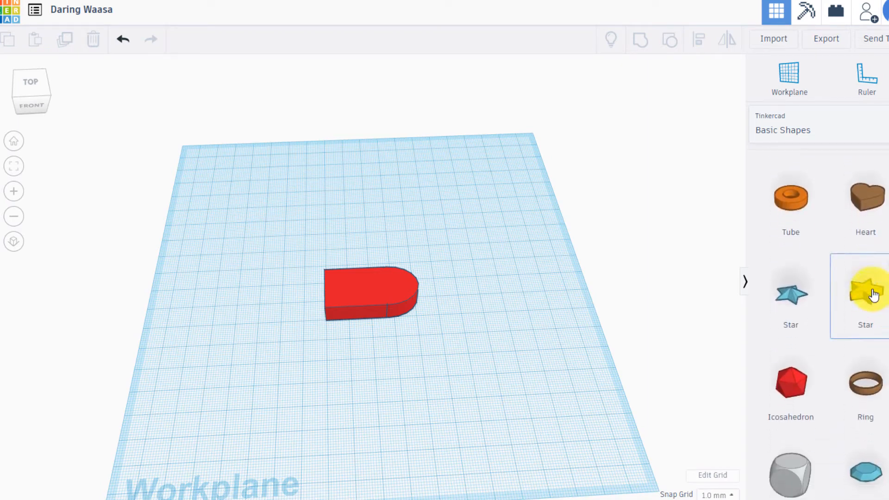
pyautogui.moveTo(870, 294); pyautogui.dragTo(373, 300)
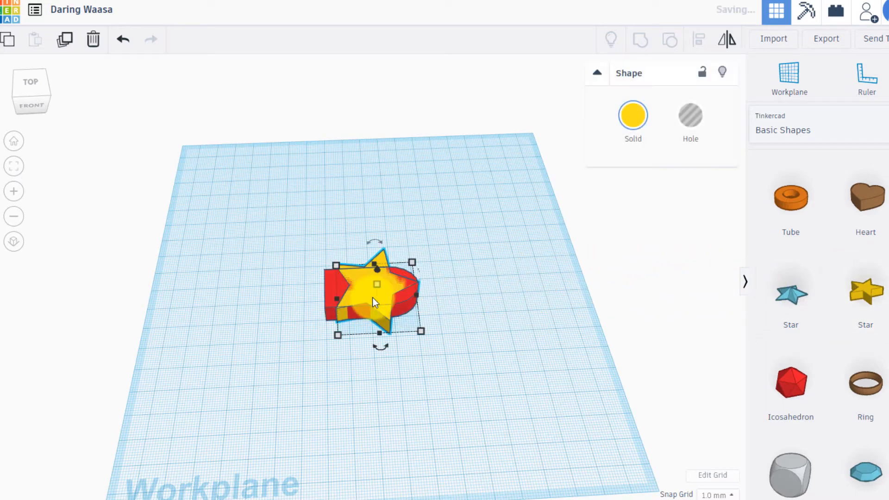
# Step: Resize the yellow star to 15 mm in both width and length
pyautogui.moveTo(421, 331)
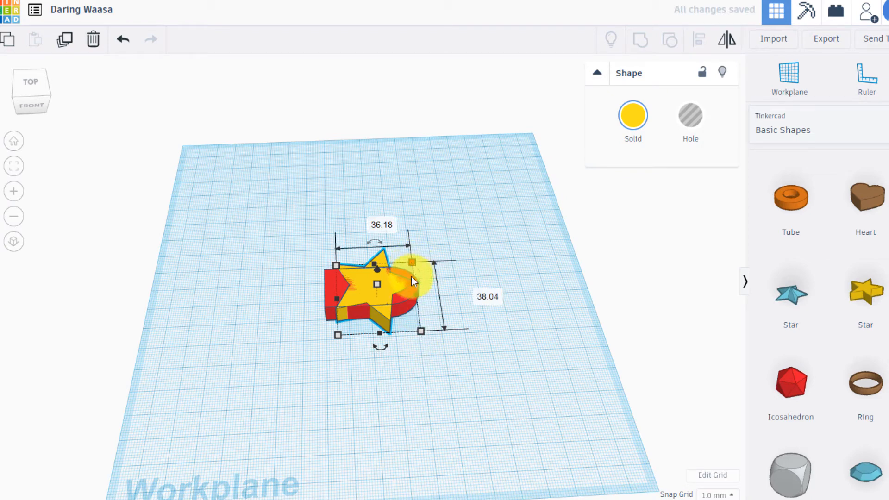
pyautogui.click(420, 332)
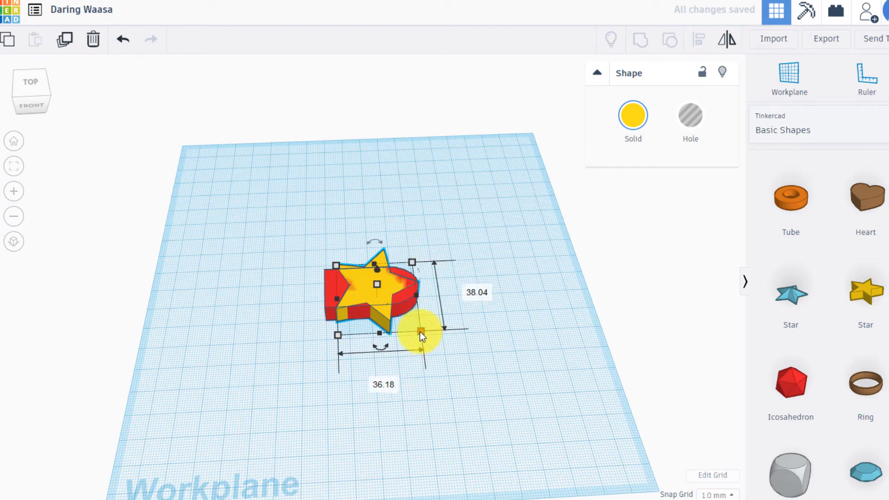
pyautogui.click(475, 292)
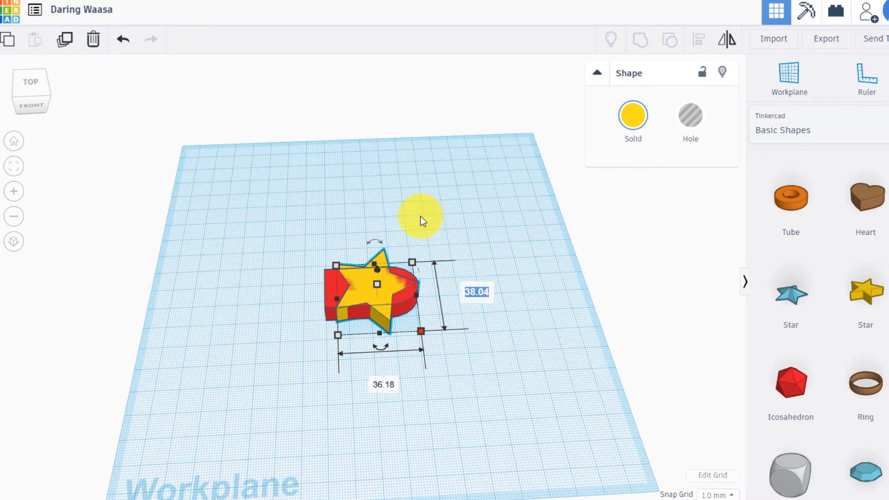
pyautogui.write('15')
pyautogui.press('Return')
pyautogui.click(381, 339)
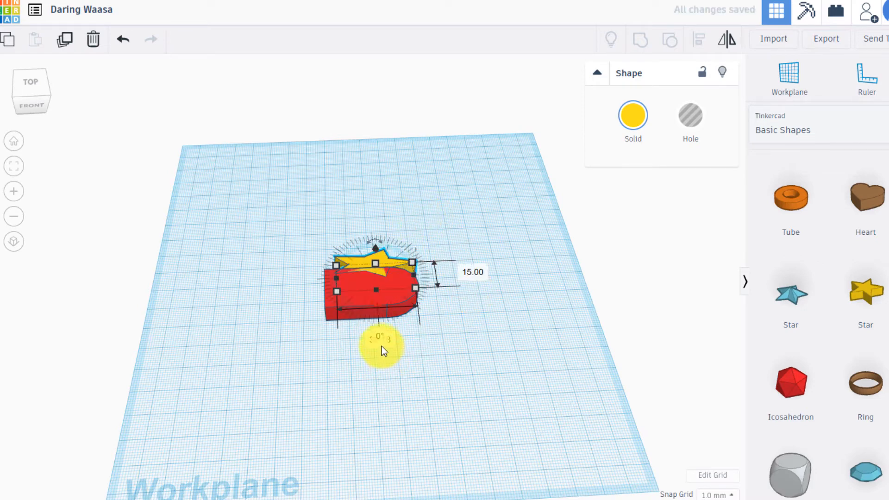
pyautogui.press('BackSpace')
pyautogui.write('15')
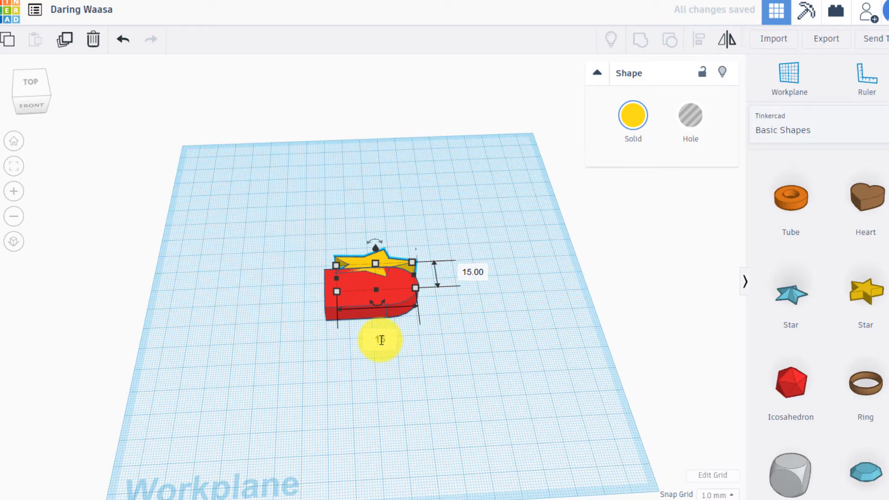
pyautogui.press('Return')
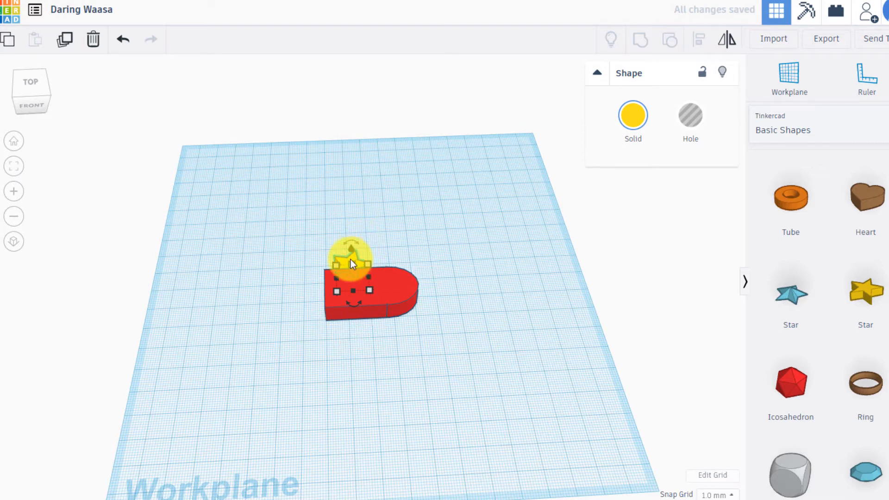
# Step: Nudge the small star forward until it sits within the red solid, midway across its width near the flat end
pyautogui.press('Down')
pyautogui.press('Down')
pyautogui.press('Down')
pyautogui.press('Down')
pyautogui.press('Down')
pyautogui.press('Down')
pyautogui.press('Down')
pyautogui.press('Down')
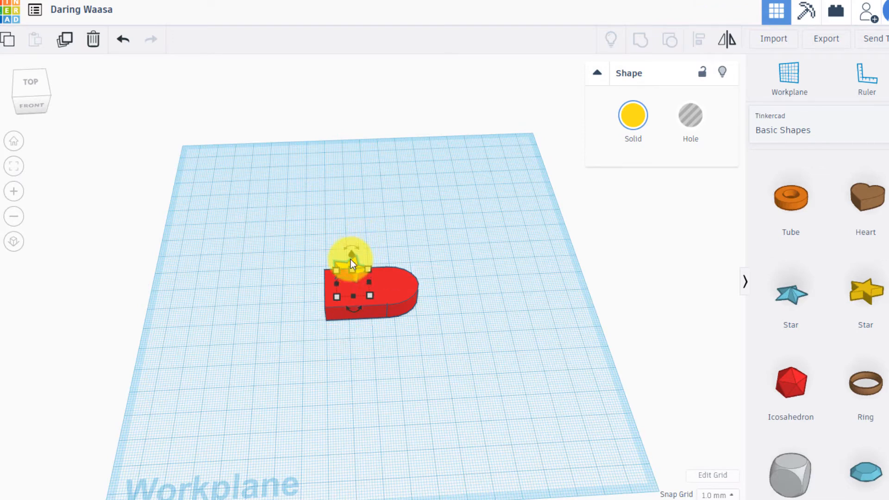
pyautogui.press('Down')
pyautogui.press('Down')
pyautogui.press('Down')
pyautogui.press('Down')
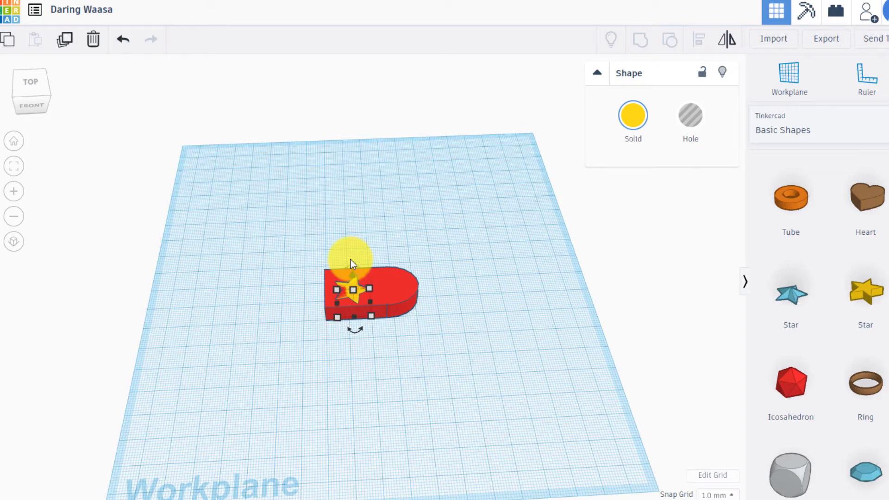
pyautogui.press('Up')
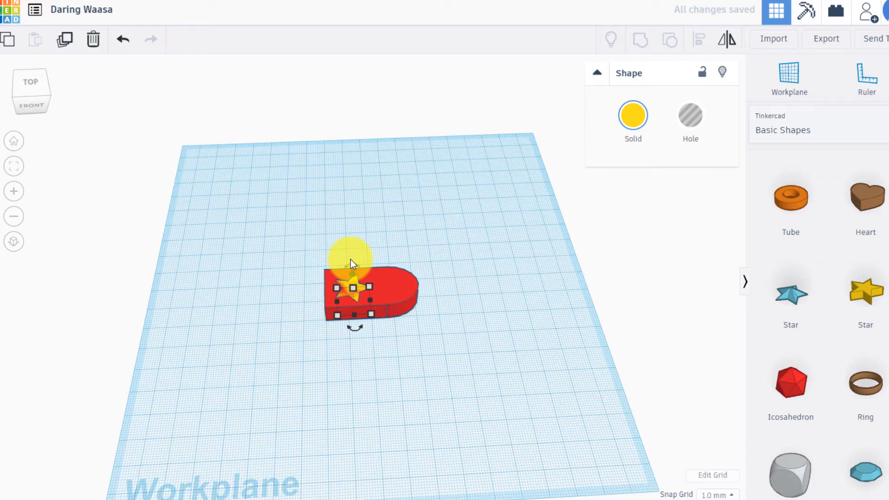
# Step: Turn the star into a hole and group it with the red solid to cut a star-shaped opening
pyautogui.click(699, 121)
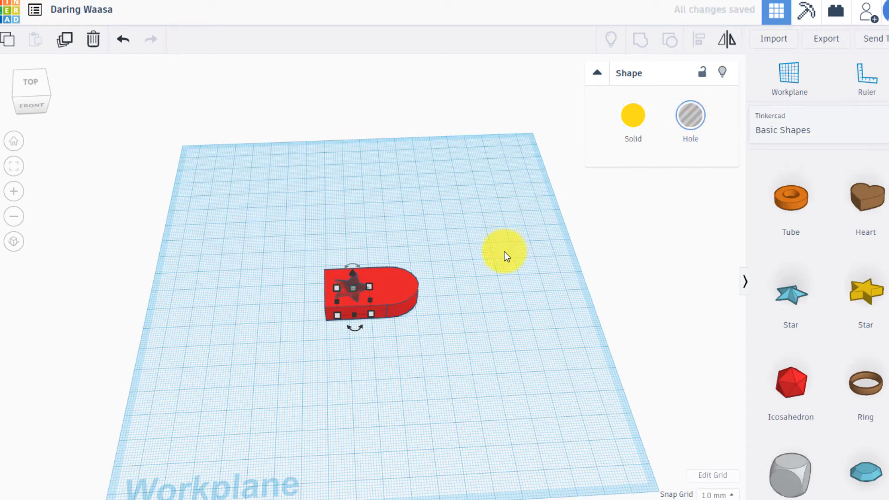
pyautogui.click(496, 267)
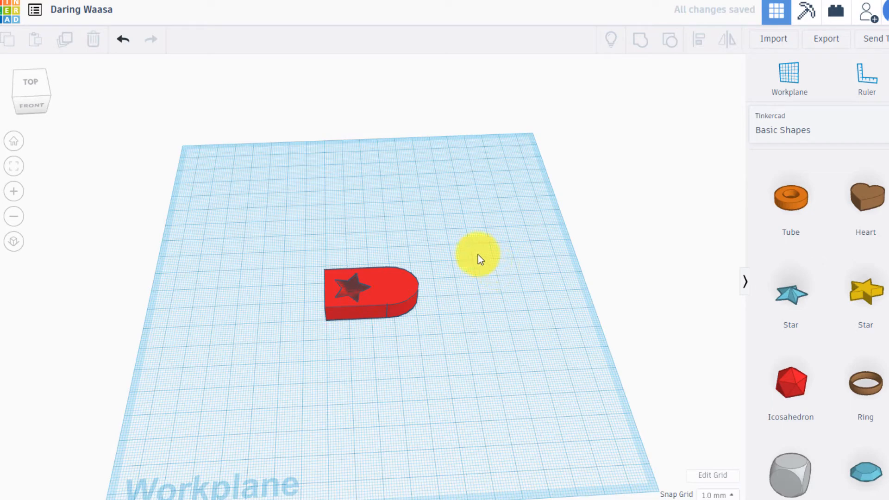
pyautogui.moveTo(446, 224); pyautogui.dragTo(294, 399)
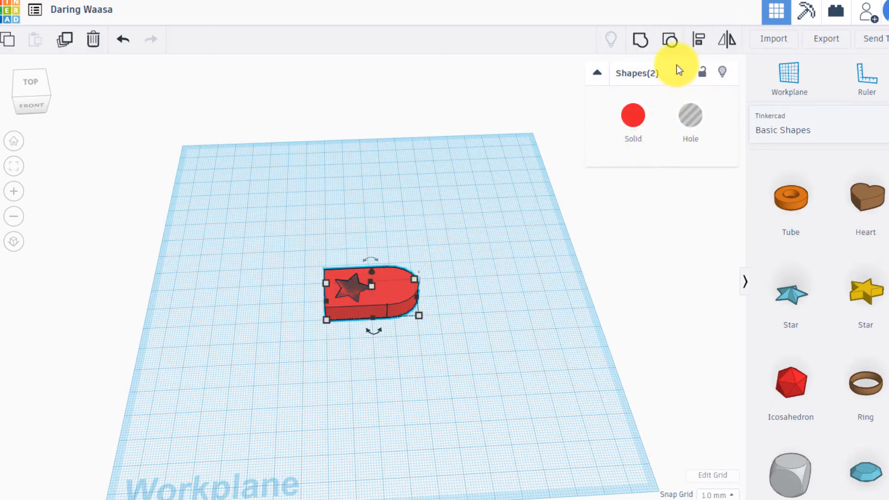
pyautogui.click(646, 41)
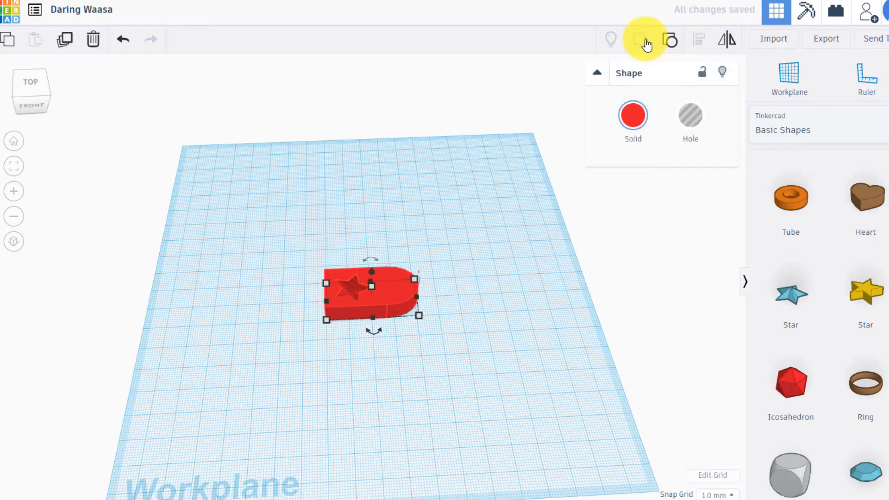
pyautogui.click(471, 323)
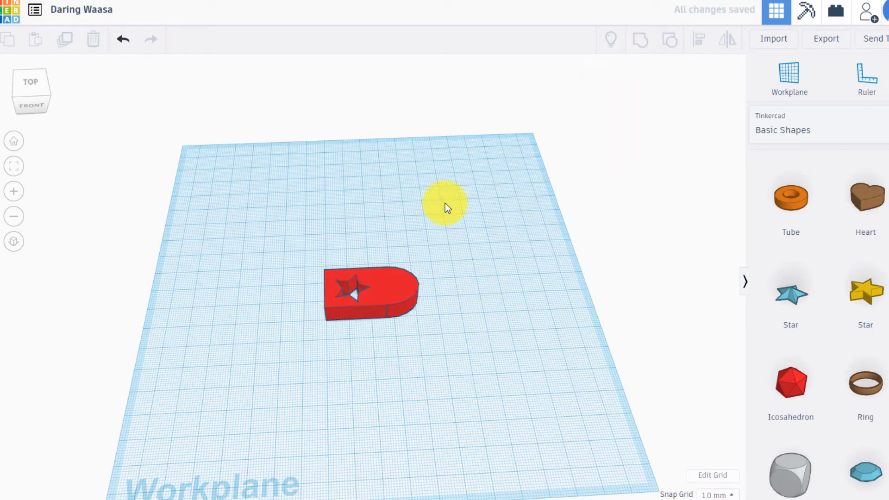
# Step: Place a tube on an empty area of the workplane behind the red solid and colour it green
pyautogui.moveTo(446, 203); pyautogui.dragTo(153, 290, button='right')
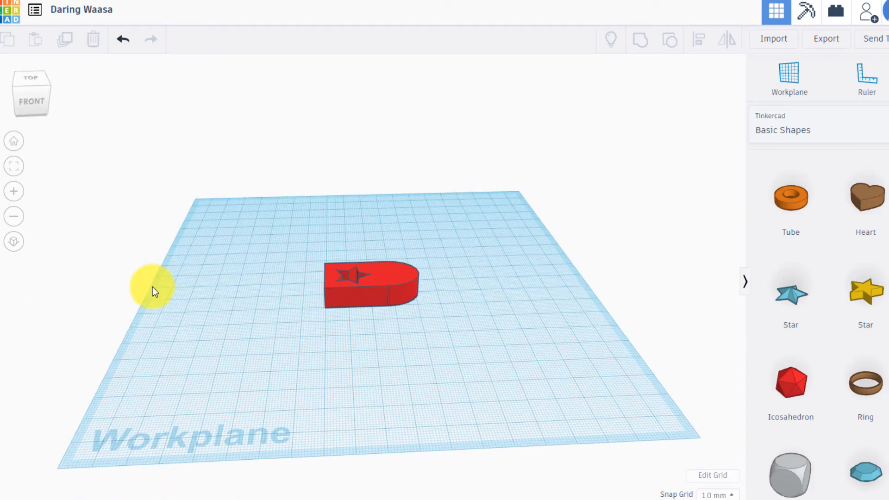
pyautogui.moveTo(508, 254); pyautogui.dragTo(496, 321, button='right')
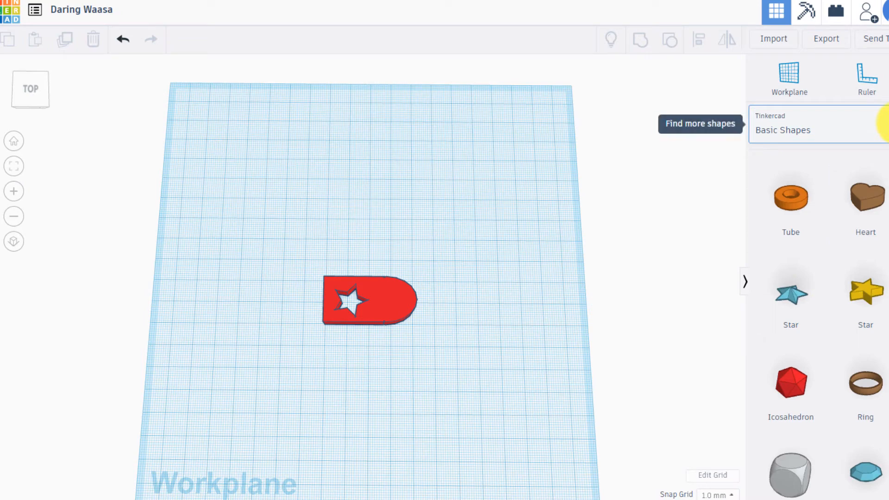
pyautogui.moveTo(797, 197); pyautogui.dragTo(479, 199)
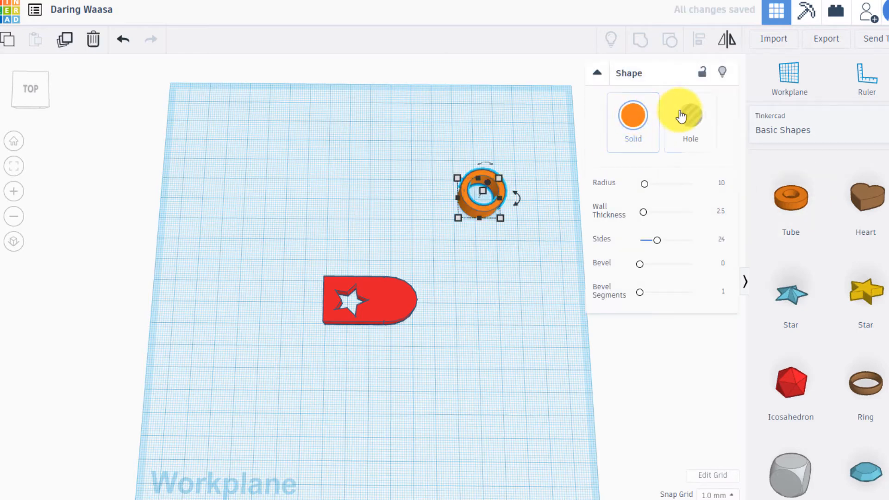
pyautogui.click(632, 121)
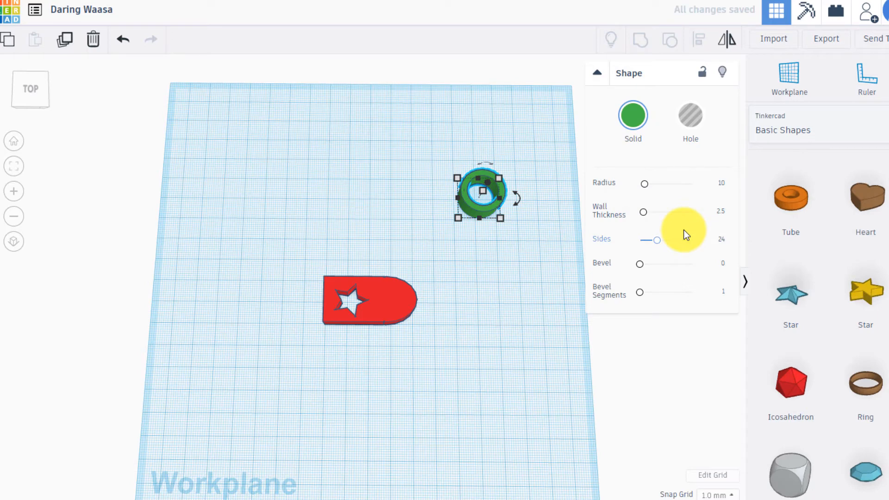
# Step: Set the green tube's height to 5 mm and its width and length to 50 mm
pyautogui.moveTo(513, 241); pyautogui.dragTo(507, 210, button='right')
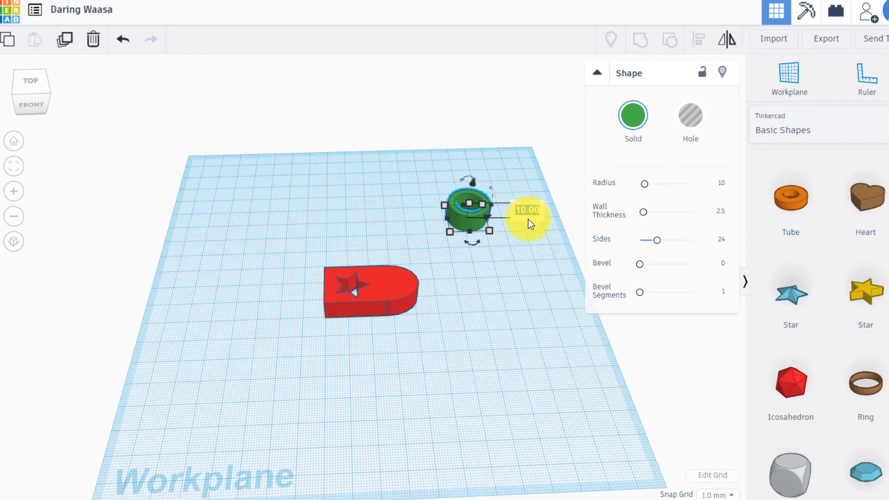
pyautogui.write('5')
pyautogui.press('Return')
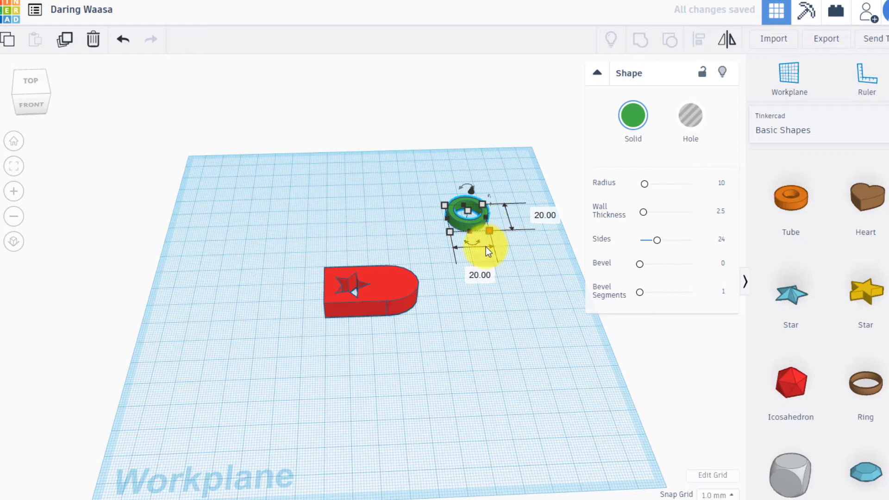
pyautogui.click(480, 275)
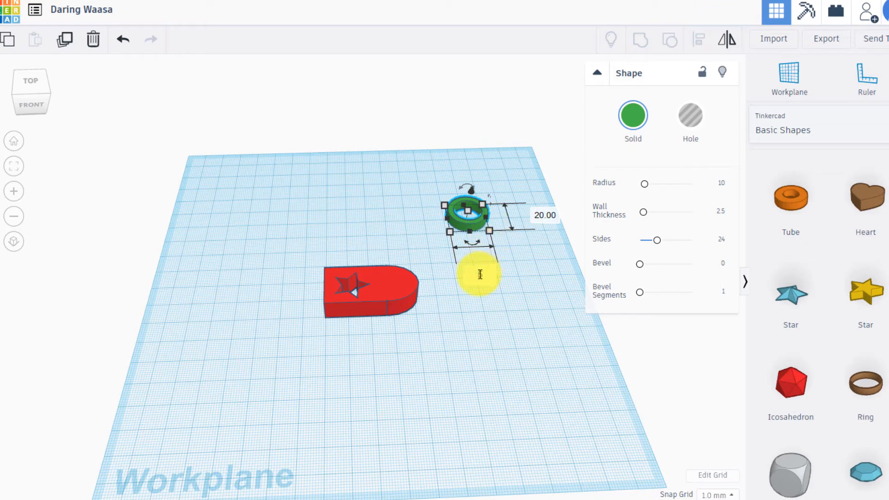
pyautogui.write('50')
pyautogui.press('Return')
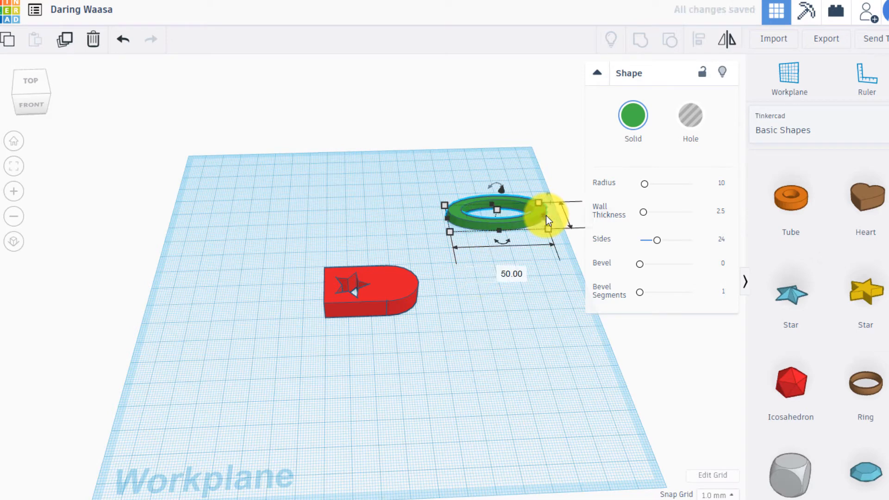
pyautogui.moveTo(546, 215); pyautogui.dragTo(574, 276)
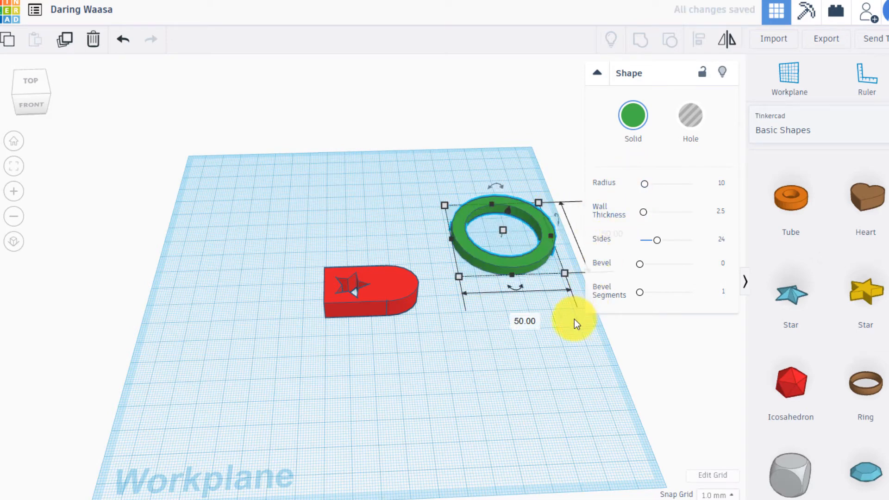
pyautogui.click(574, 342)
# Step: Move the green tube directly behind the red solid and show both shapes in the left side view
pyautogui.moveTo(471, 219); pyautogui.dragTo(388, 194)
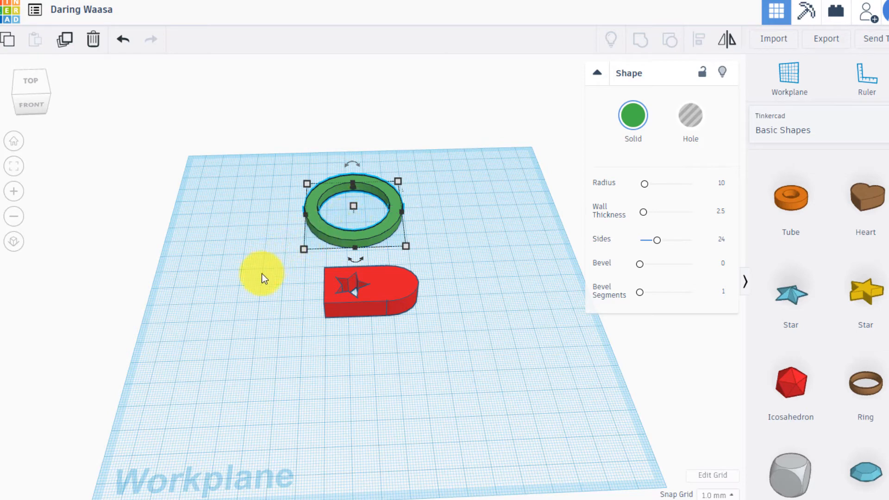
pyautogui.moveTo(259, 279); pyautogui.dragTo(432, 242, button='right')
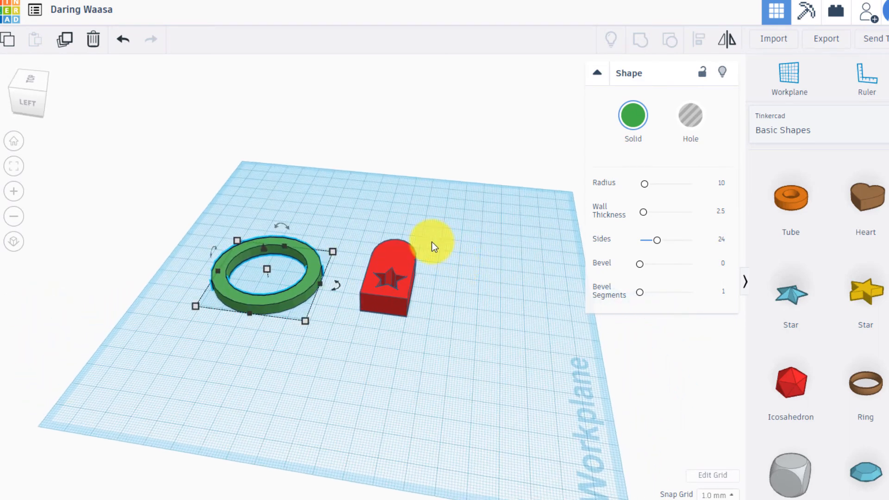
pyautogui.click(30, 105)
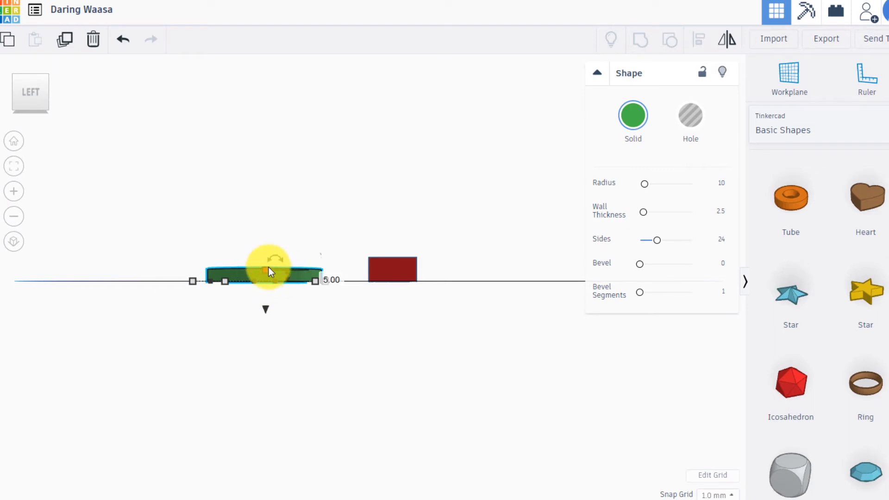
# Step: Rotate the green tube 90° in the left side view so it stands upright with its opening facing the front
pyautogui.moveTo(271, 260)
pyautogui.mouseDown()
pyautogui.moveTo(285, 263)
pyautogui.moveTo(275, 255)
pyautogui.mouseUp()
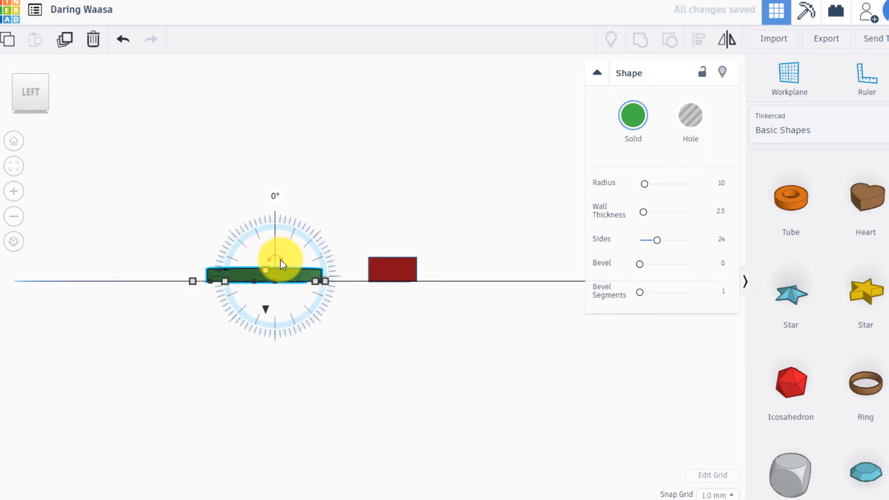
pyautogui.moveTo(280, 260); pyautogui.dragTo(273, 196)
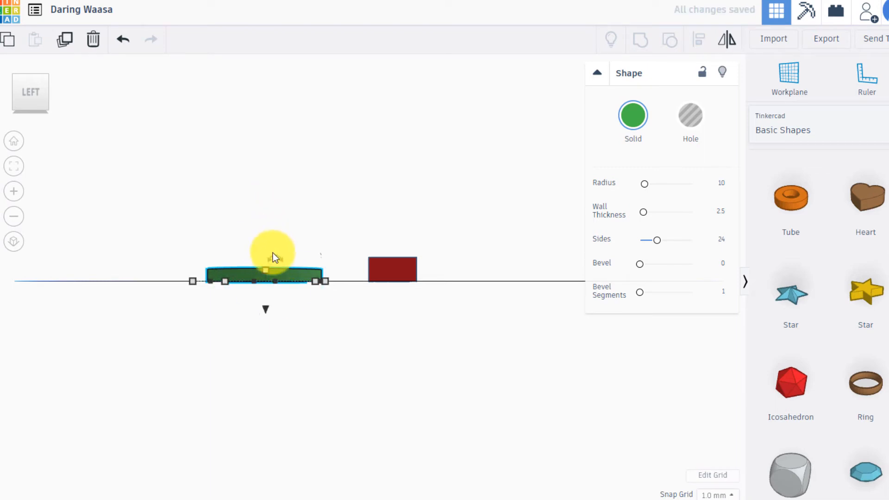
pyautogui.moveTo(273, 253); pyautogui.dragTo(280, 211)
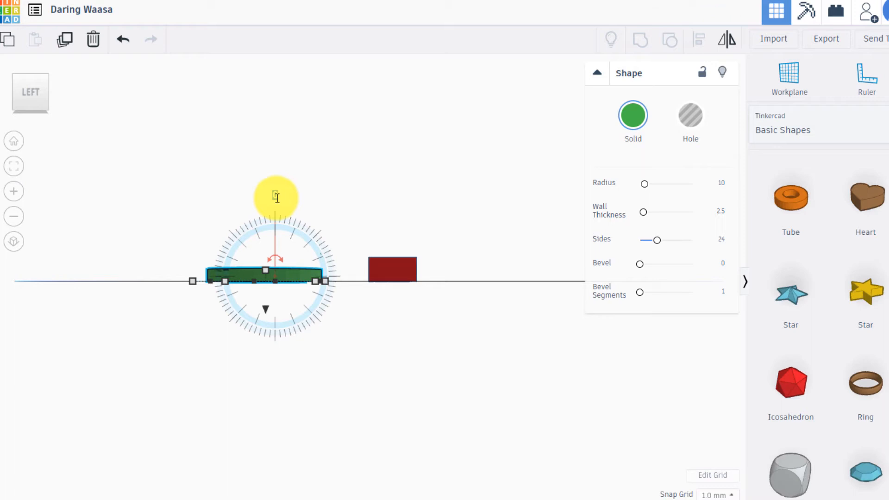
pyautogui.write('90')
pyautogui.press('Return')
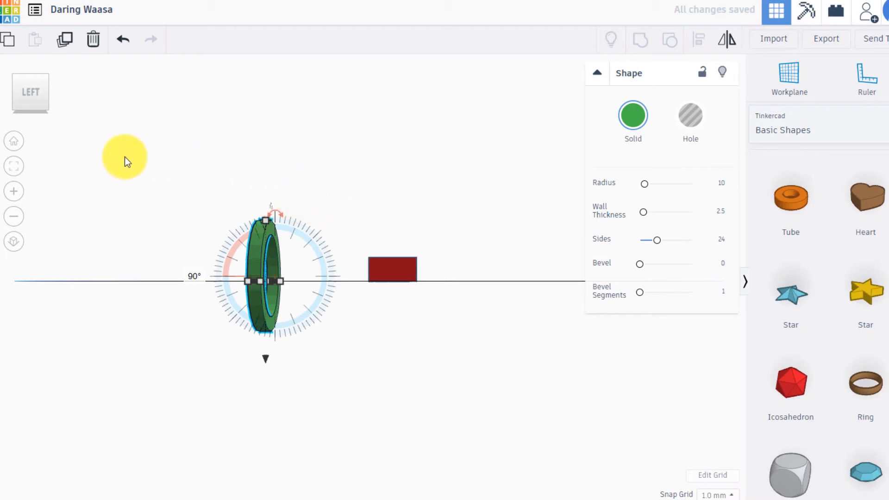
# Step: Raise the upright green tube until its lowest edge rests on the workplane
pyautogui.click(15, 144)
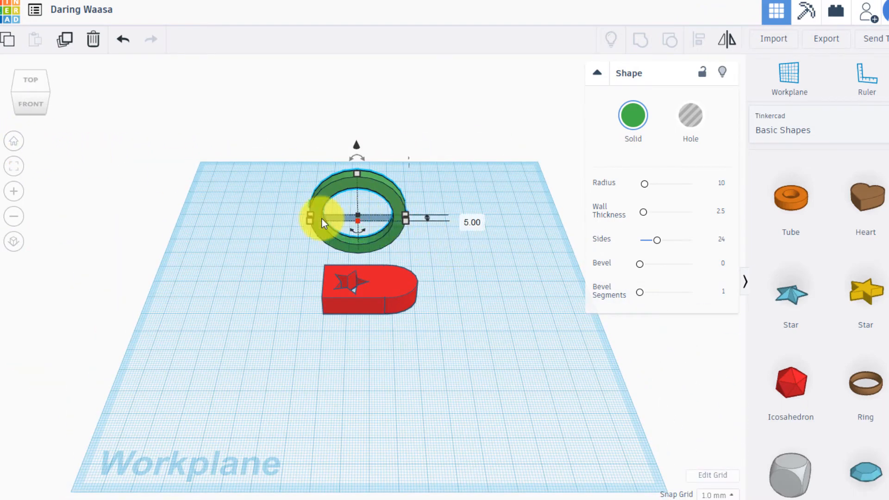
pyautogui.moveTo(293, 309); pyautogui.dragTo(392, 261, button='right')
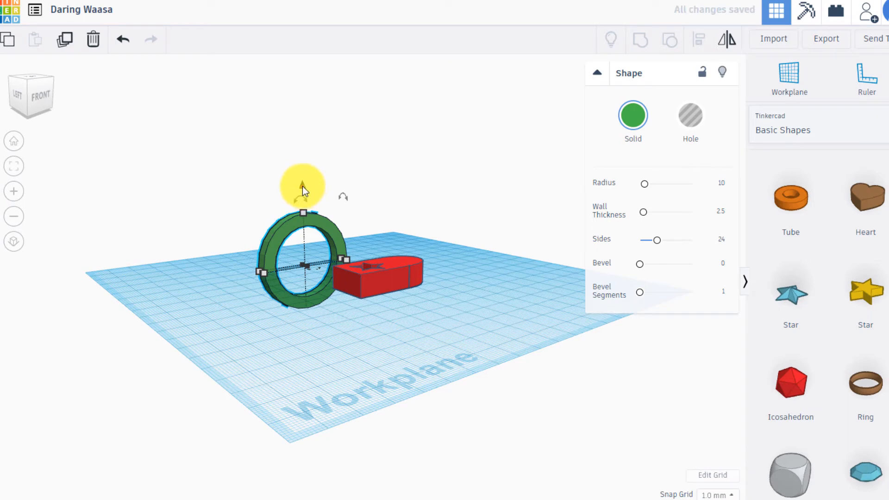
pyautogui.moveTo(302, 186); pyautogui.dragTo(302, 164)
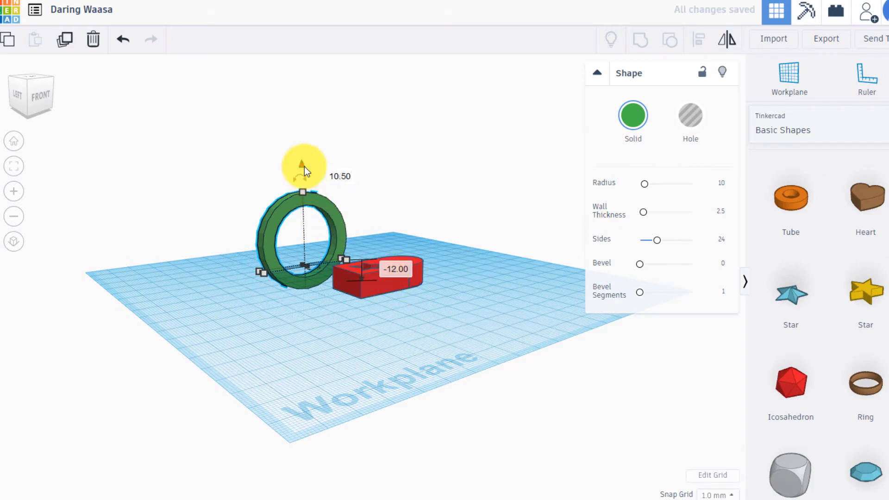
pyautogui.moveTo(302, 162); pyautogui.dragTo(302, 138)
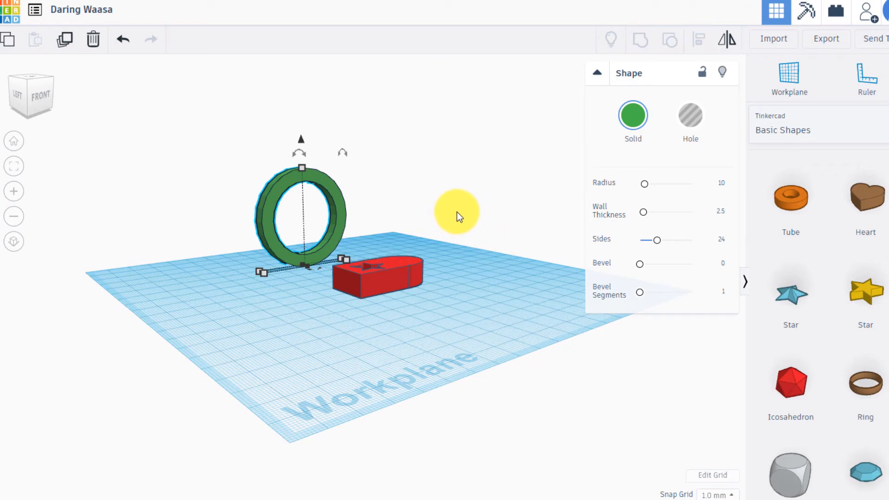
# Step: Rotate the red solid 90° flat on the workplane so its rounded end faces the front
pyautogui.click(15, 142)
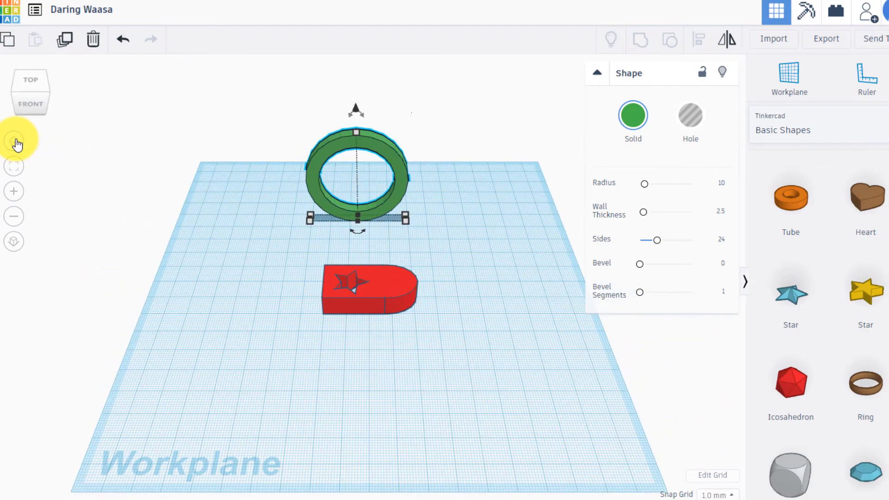
pyautogui.moveTo(486, 263)
pyautogui.mouseDown(button='right')
pyautogui.moveTo(484, 238)
pyautogui.moveTo(505, 217)
pyautogui.moveTo(572, 246)
pyautogui.moveTo(586, 274)
pyautogui.moveTo(429, 268)
pyautogui.moveTo(471, 238)
pyautogui.moveTo(480, 277)
pyautogui.moveTo(485, 267)
pyautogui.mouseUp(button='right')
pyautogui.click(382, 290)
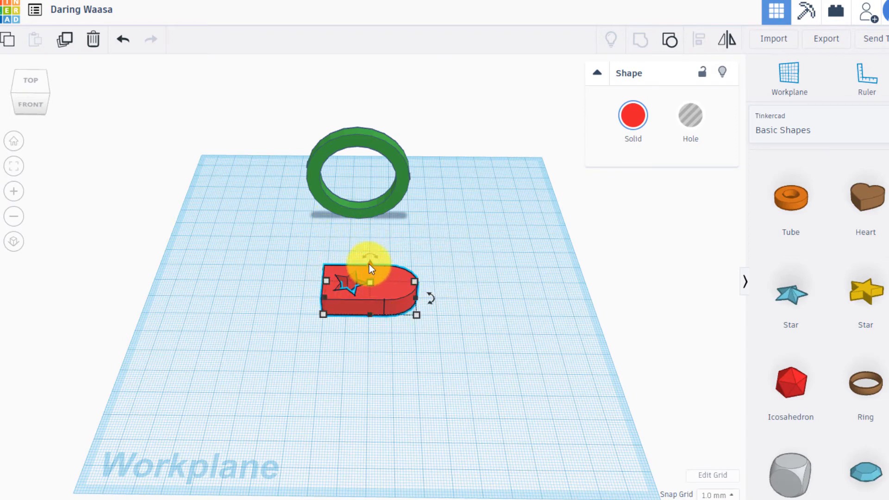
pyautogui.moveTo(369, 260); pyautogui.dragTo(374, 256)
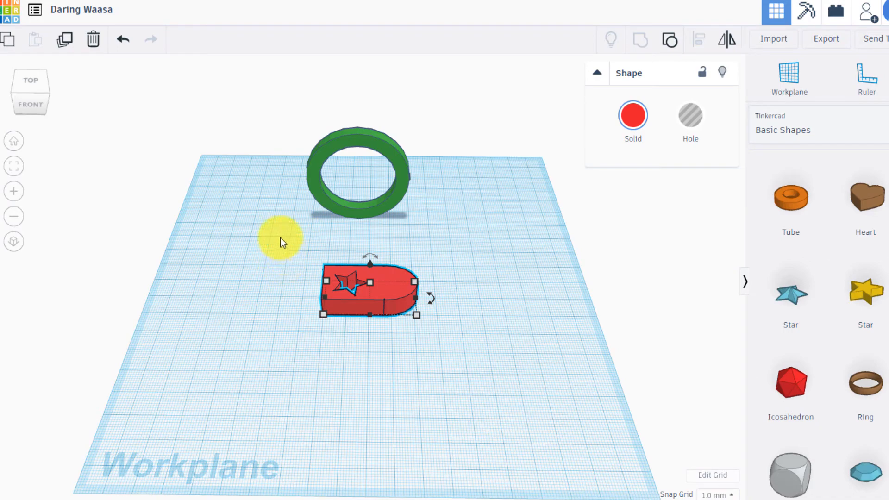
pyautogui.moveTo(280, 238); pyautogui.dragTo(284, 330, button='right')
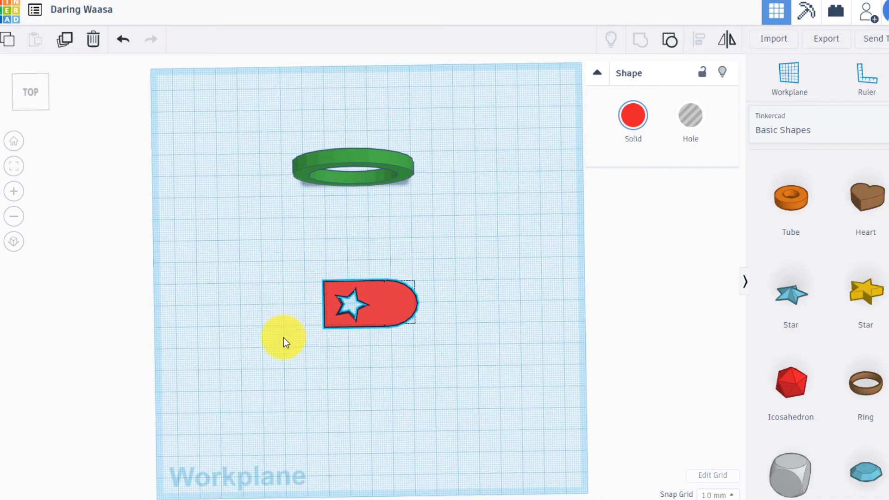
pyautogui.moveTo(371, 267); pyautogui.dragTo(370, 246)
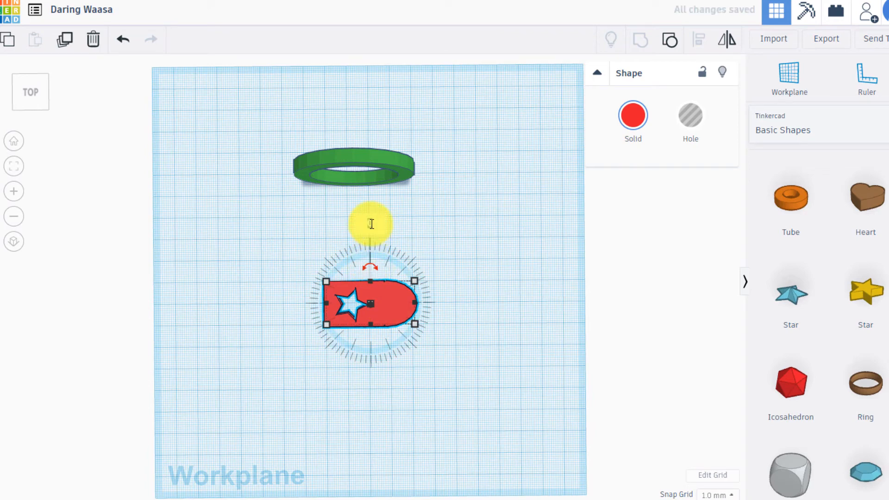
pyautogui.write('90')
pyautogui.press('Return')
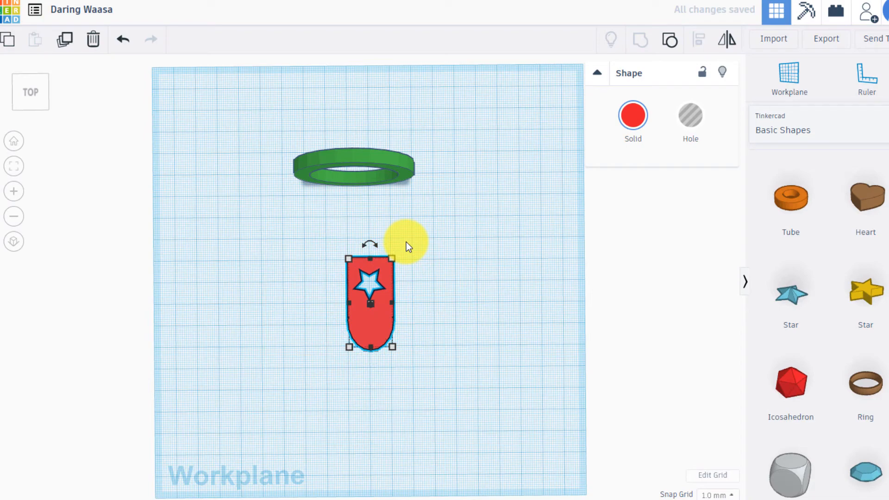
# Step: Lift the green tube 12 mm above the workplane
pyautogui.click(17, 147)
pyautogui.moveTo(223, 341); pyautogui.dragTo(163, 290, button='right')
pyautogui.moveTo(460, 304); pyautogui.dragTo(323, 322, button='right')
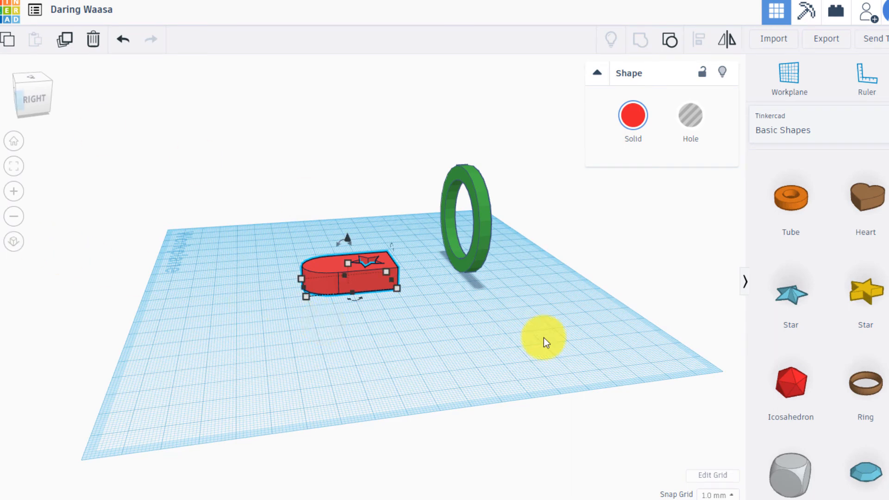
pyautogui.click(491, 318)
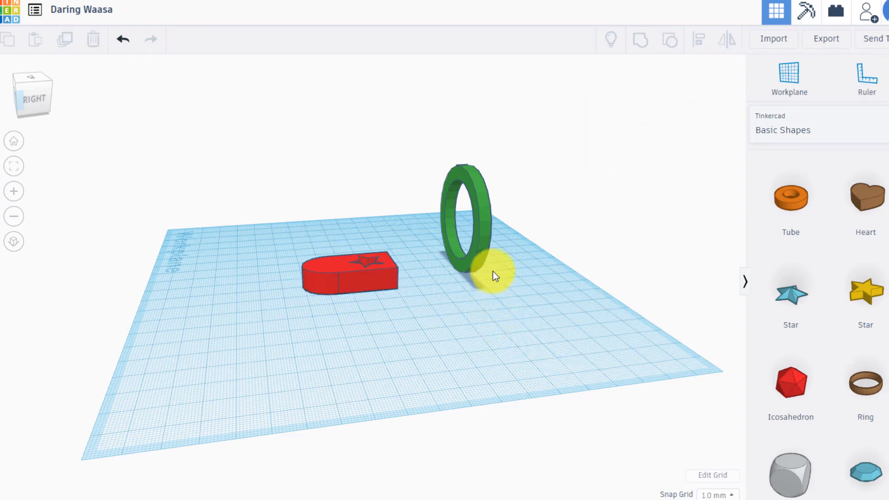
pyautogui.click(482, 249)
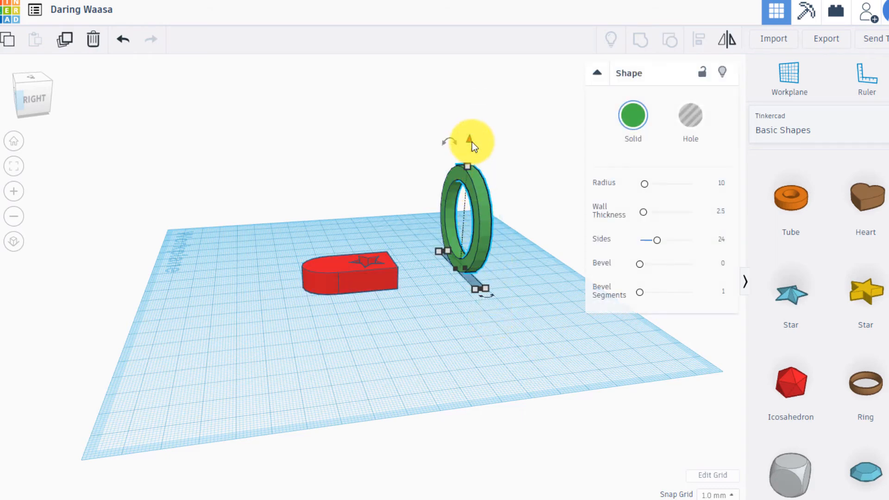
pyautogui.moveTo(469, 139); pyautogui.dragTo(474, 110)
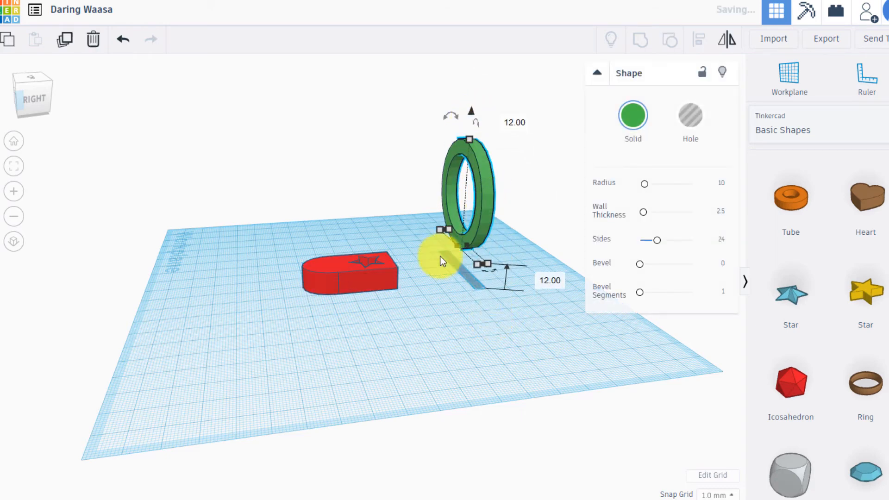
pyautogui.click(486, 332)
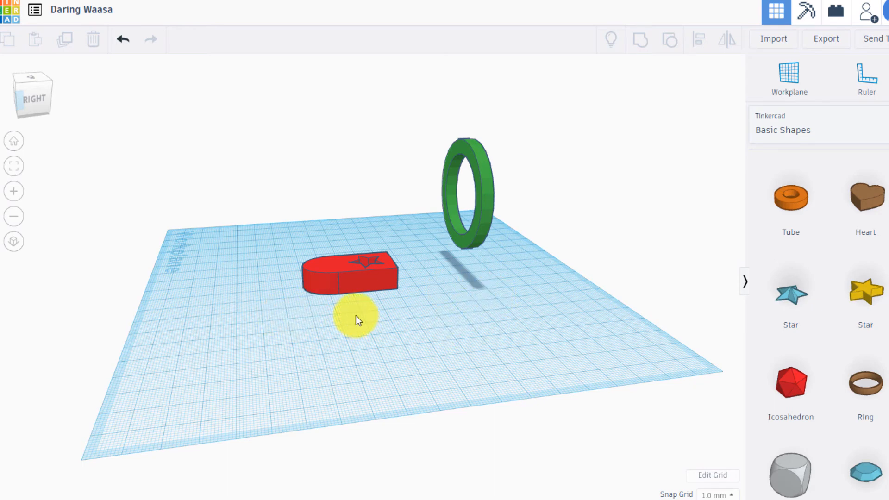
# Step: Try aligning the red solid and green tube vertically by their tops and centres, and finish with their bottoms aligned
pyautogui.click(371, 284)
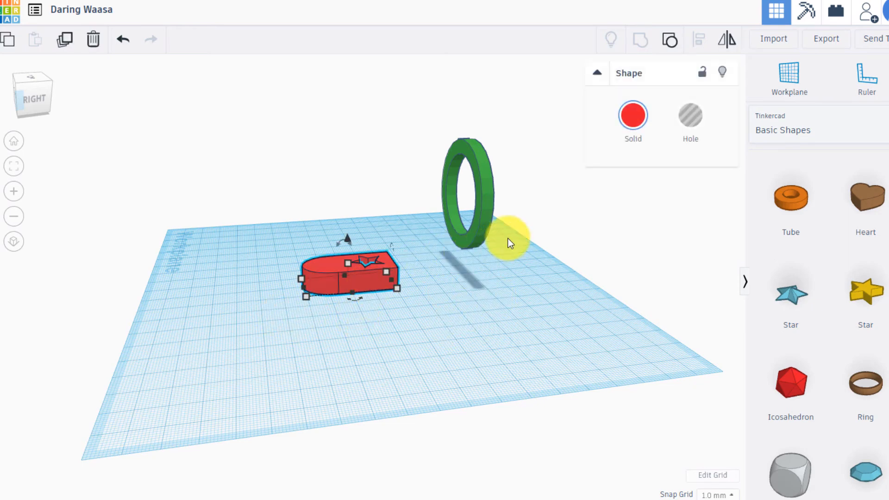
pyautogui.moveTo(554, 104); pyautogui.dragTo(272, 374)
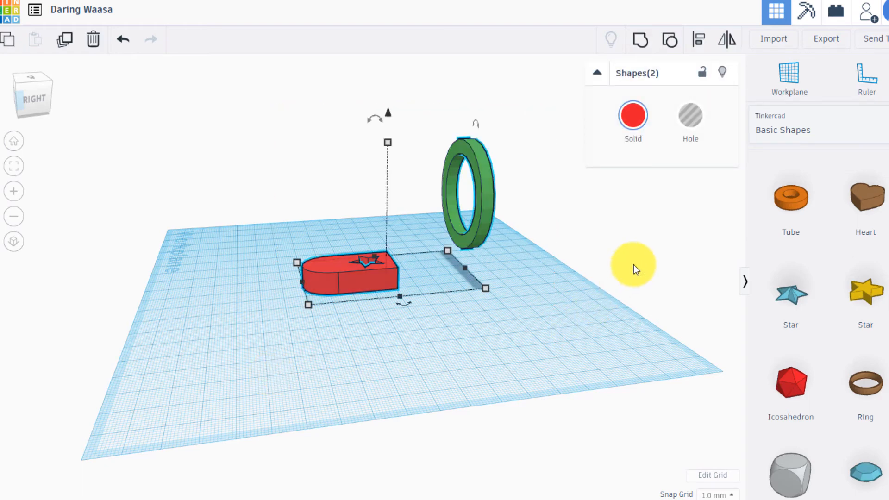
pyautogui.click(699, 42)
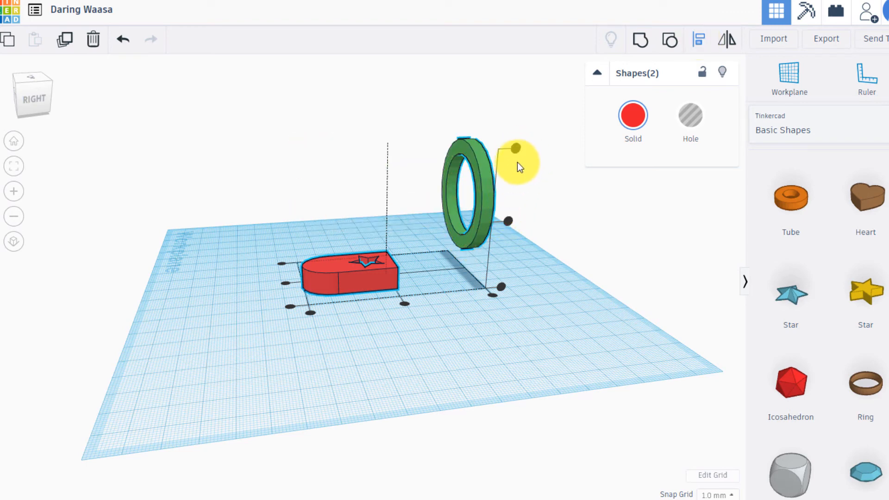
pyautogui.click(516, 148)
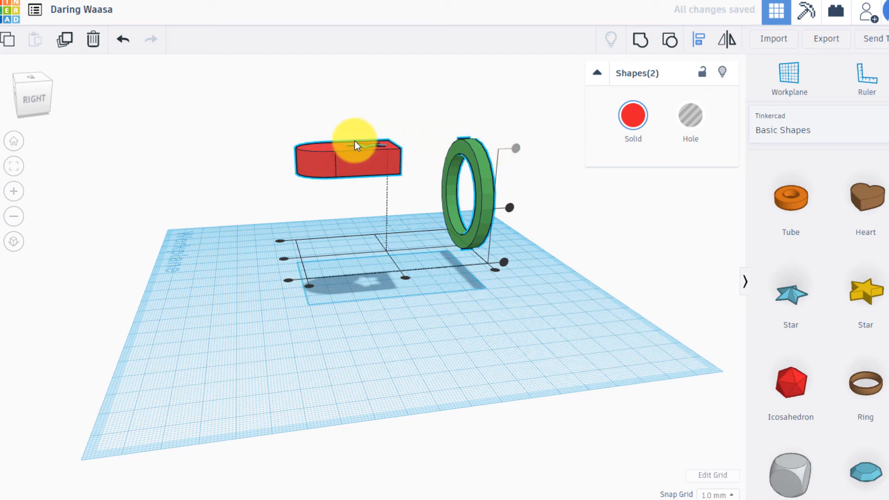
pyautogui.click(509, 207)
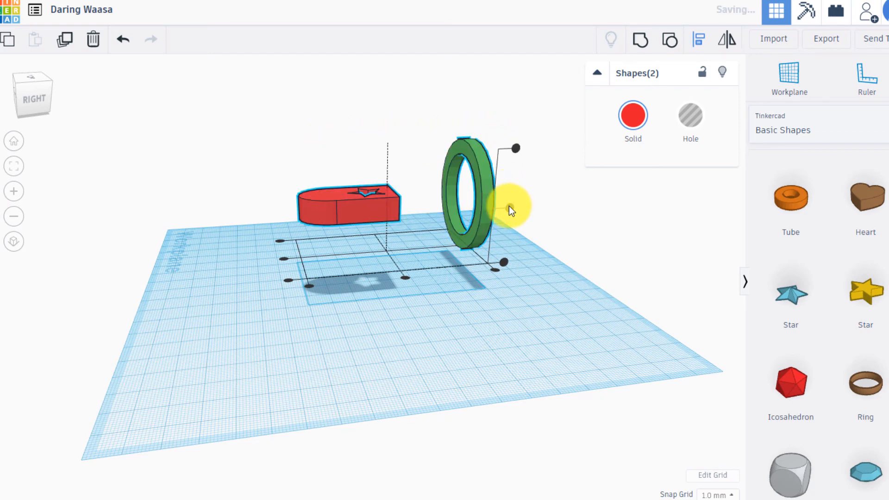
pyautogui.click(504, 262)
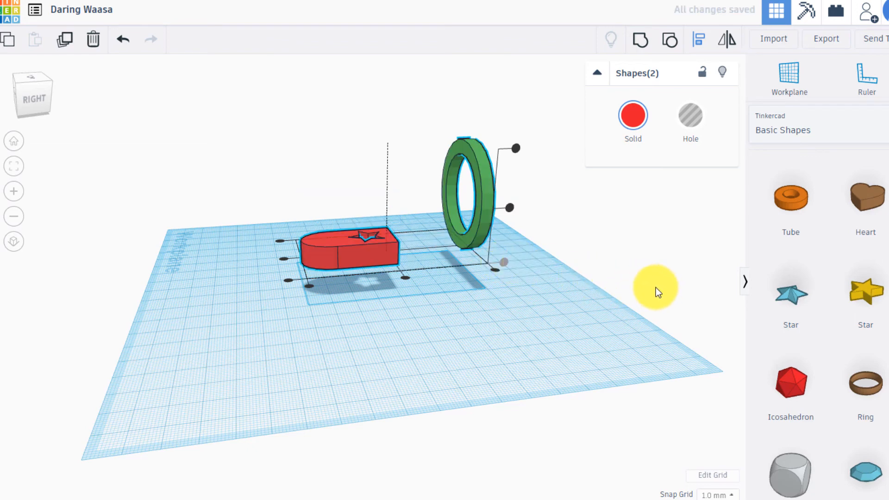
# Step: Lower the red solid and green tube together by 12 mm onto the workplane and deselect them
pyautogui.moveTo(549, 282); pyautogui.dragTo(512, 267, button='right')
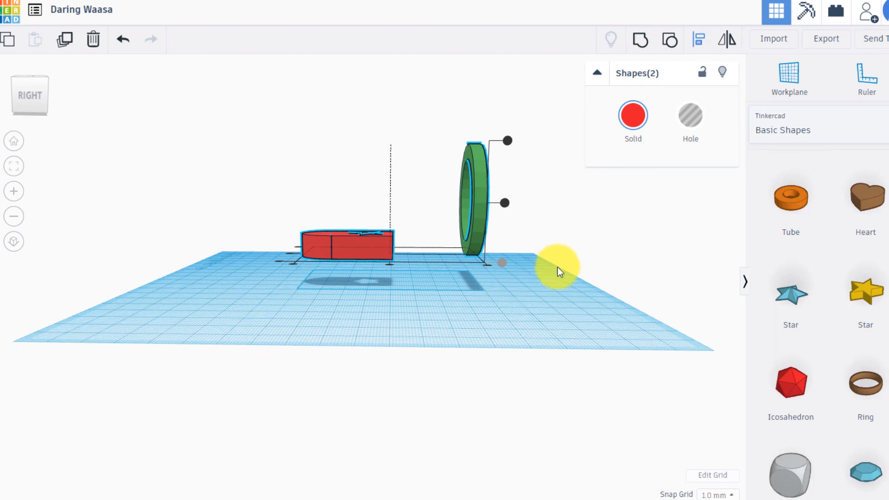
pyautogui.moveTo(559, 264); pyautogui.dragTo(229, 110)
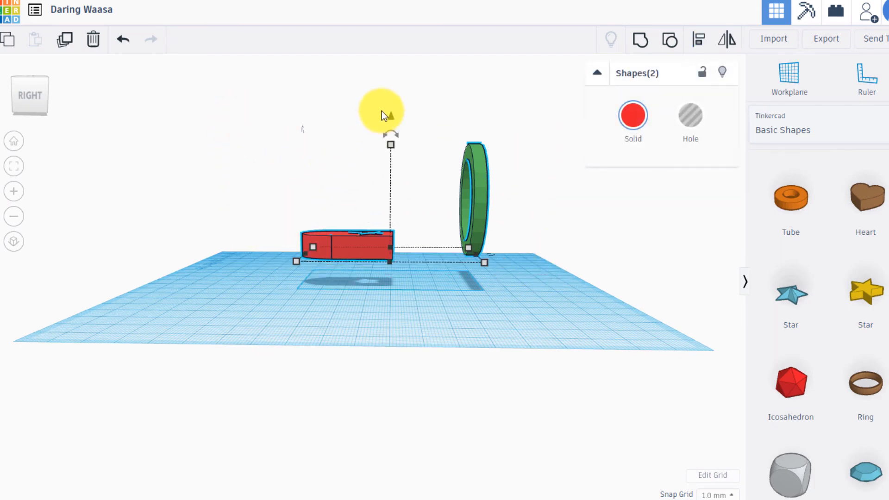
pyautogui.moveTo(392, 115); pyautogui.dragTo(390, 143)
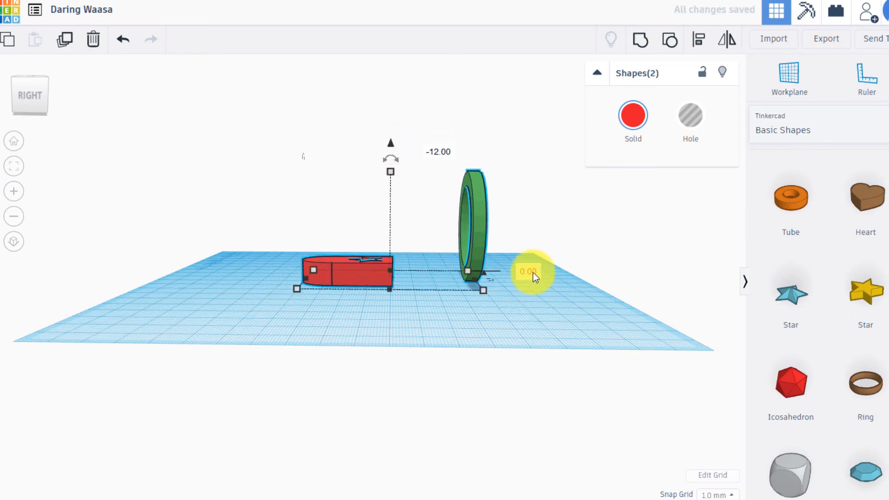
pyautogui.click(163, 120)
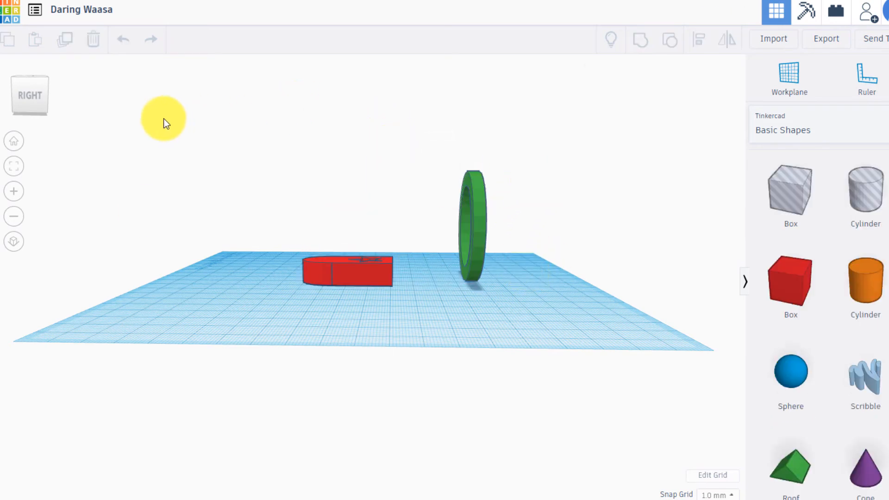
# Step: Rename the design as Getting Started
pyautogui.click(82, 15)
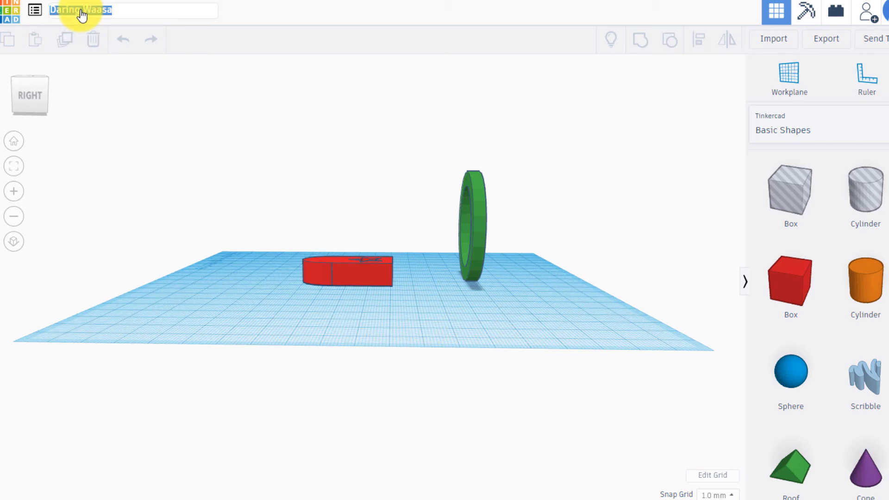
pyautogui.write('Getting Started')
pyautogui.press('Return')
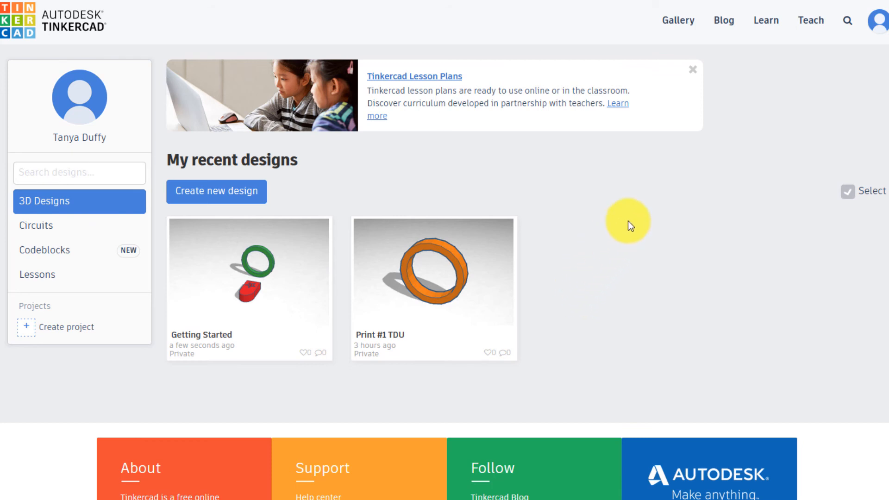
# Step: Browse the learning section's 3D examples and open Die From Scratch
pyautogui.click(764, 27)
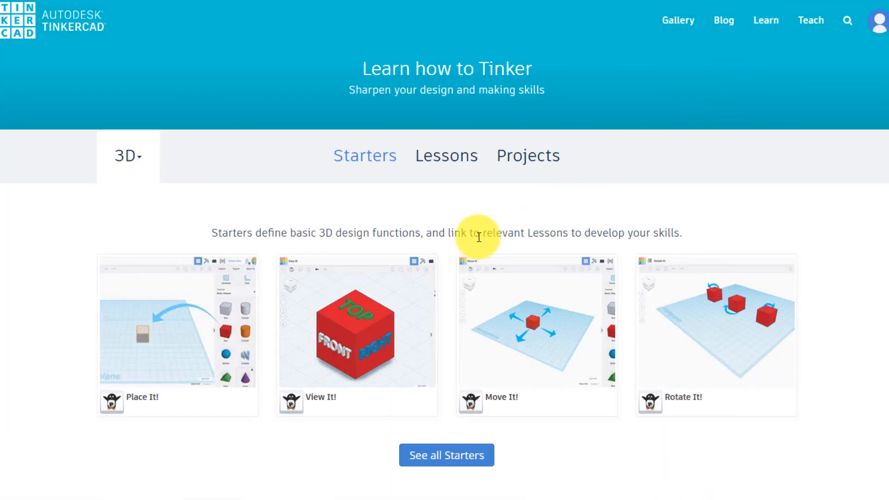
pyautogui.click(456, 165)
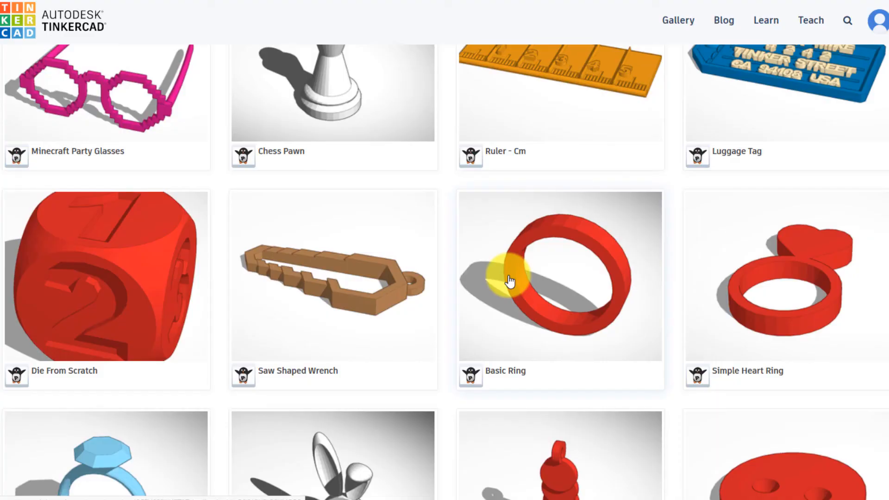
pyautogui.scroll(-3, 463, 274)
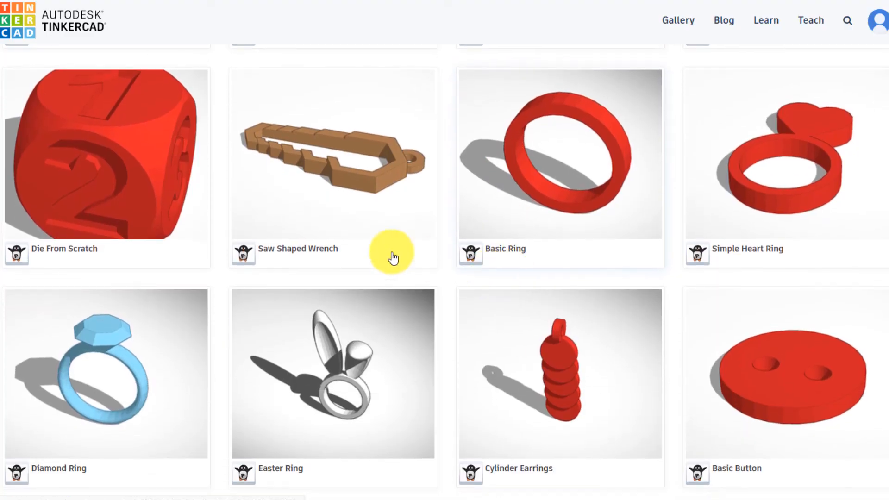
pyautogui.click(96, 180)
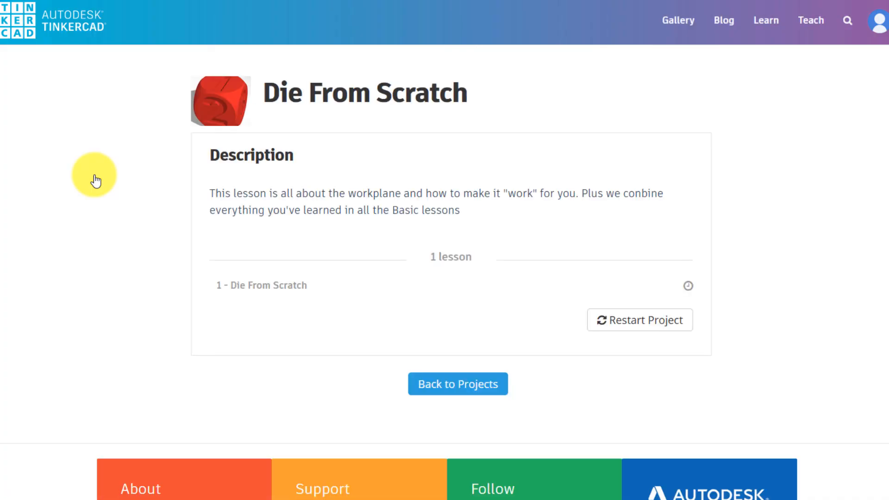
# Step: Start the Die From Scratch lesson and read the instructions of its first step
pyautogui.moveTo(286, 288)
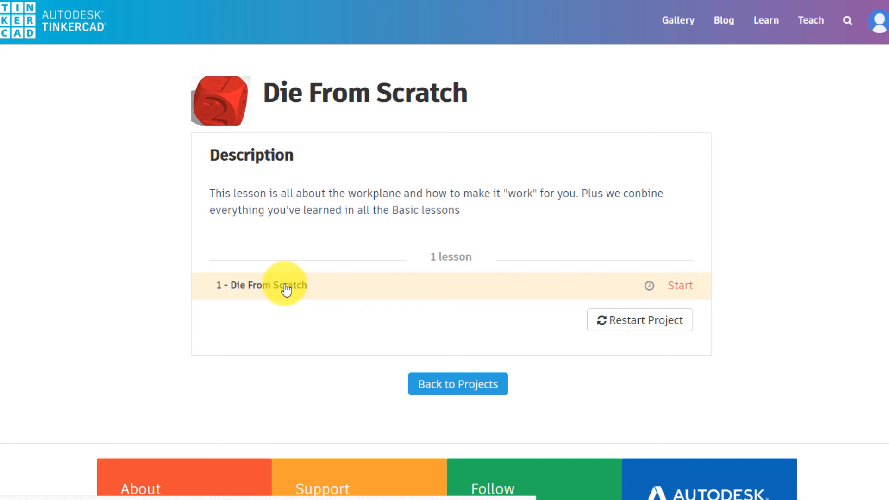
pyautogui.click(286, 288)
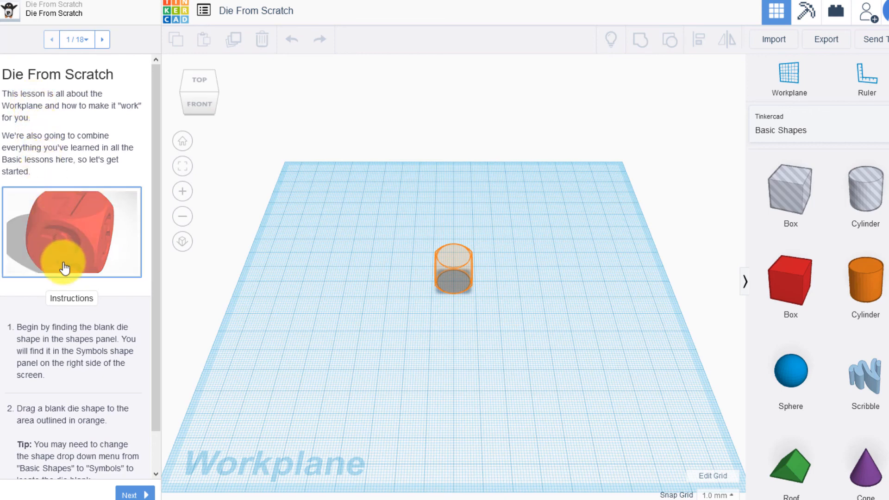
pyautogui.scroll(-1, 63, 268)
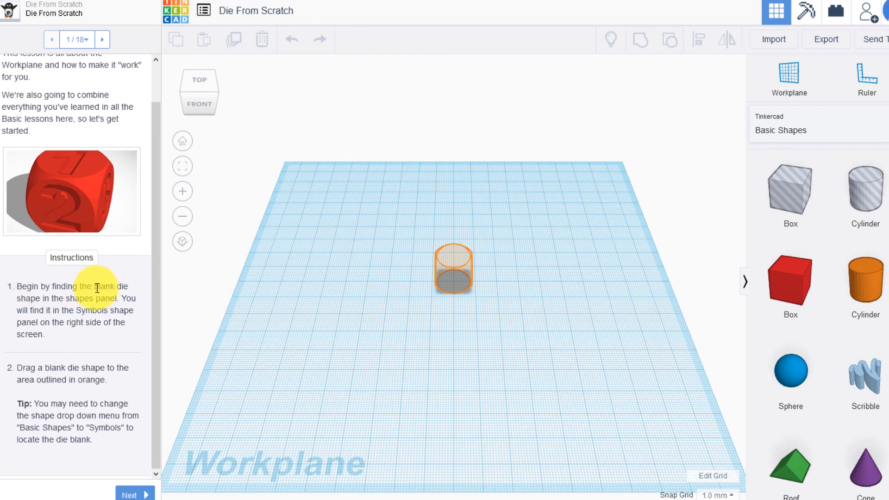
pyautogui.moveTo(18, 299); pyautogui.dragTo(125, 309)
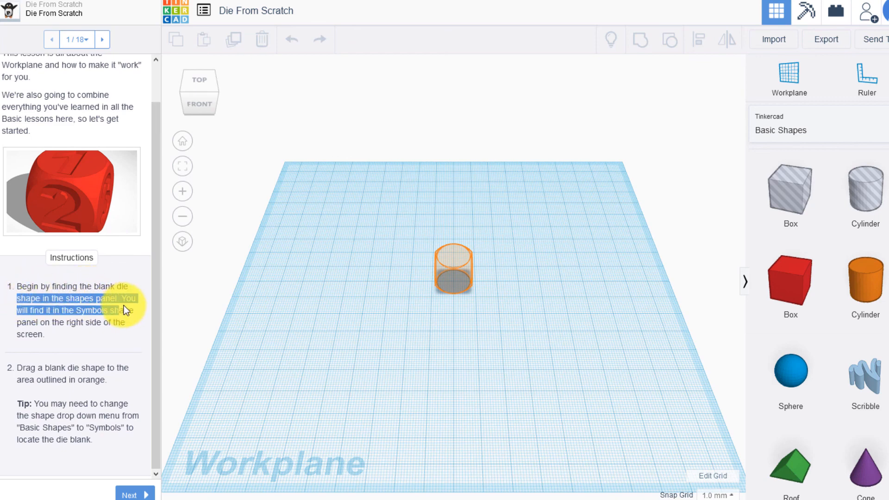
pyautogui.click(124, 306)
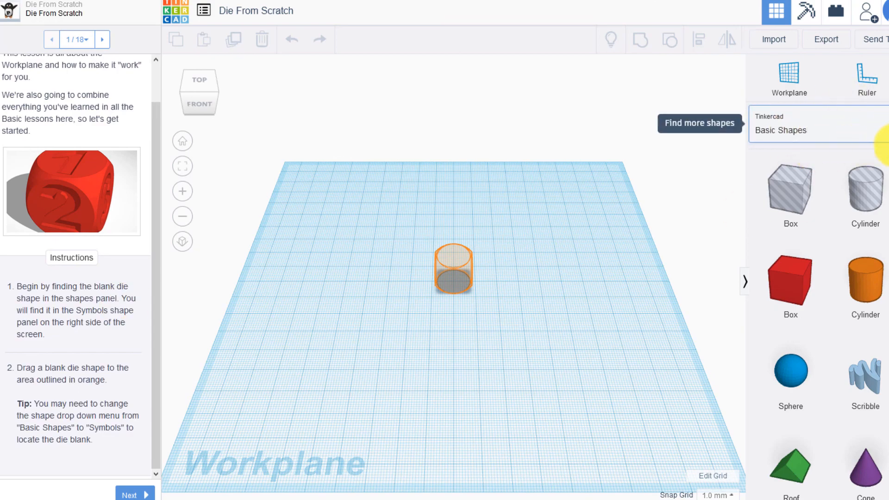
# Step: Place a blank Dice shape from the basic shapes on the orange outline, deselect it and advance to the lesson's second step
pyautogui.scroll(-9, 828, 324)
pyautogui.scroll(-7, 829, 324)
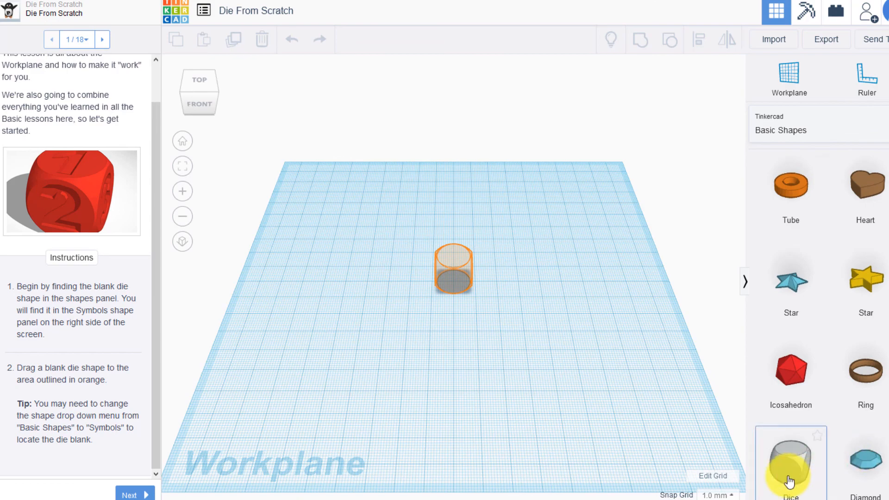
pyautogui.moveTo(789, 481); pyautogui.dragTo(452, 283)
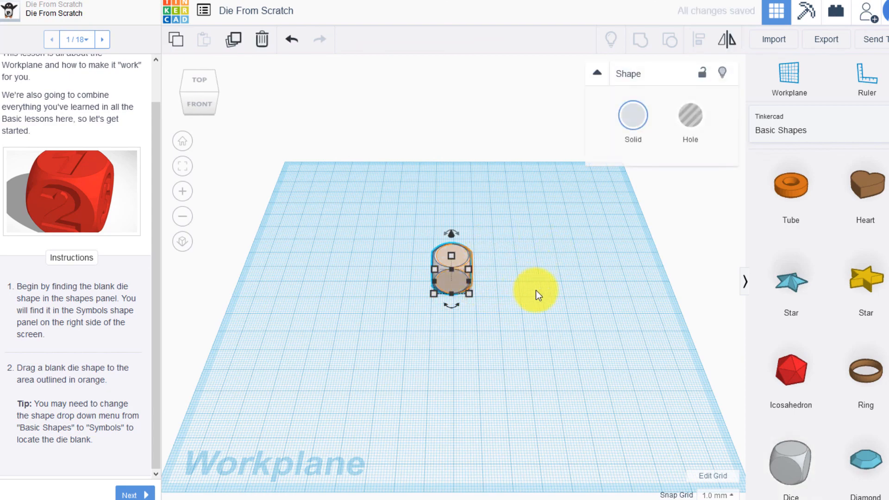
pyautogui.click(561, 291)
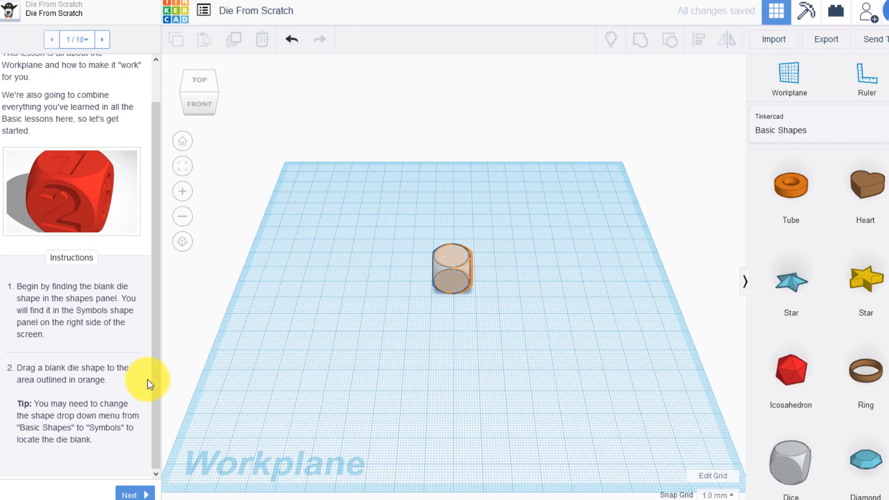
pyautogui.click(141, 495)
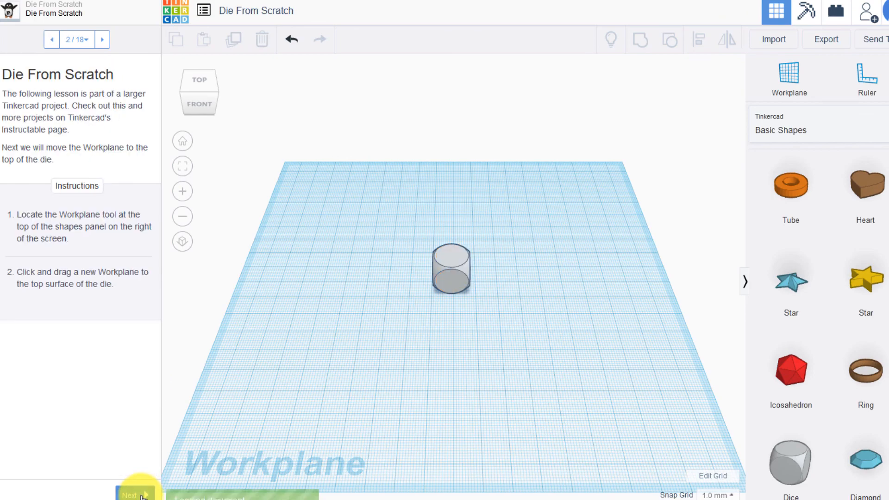